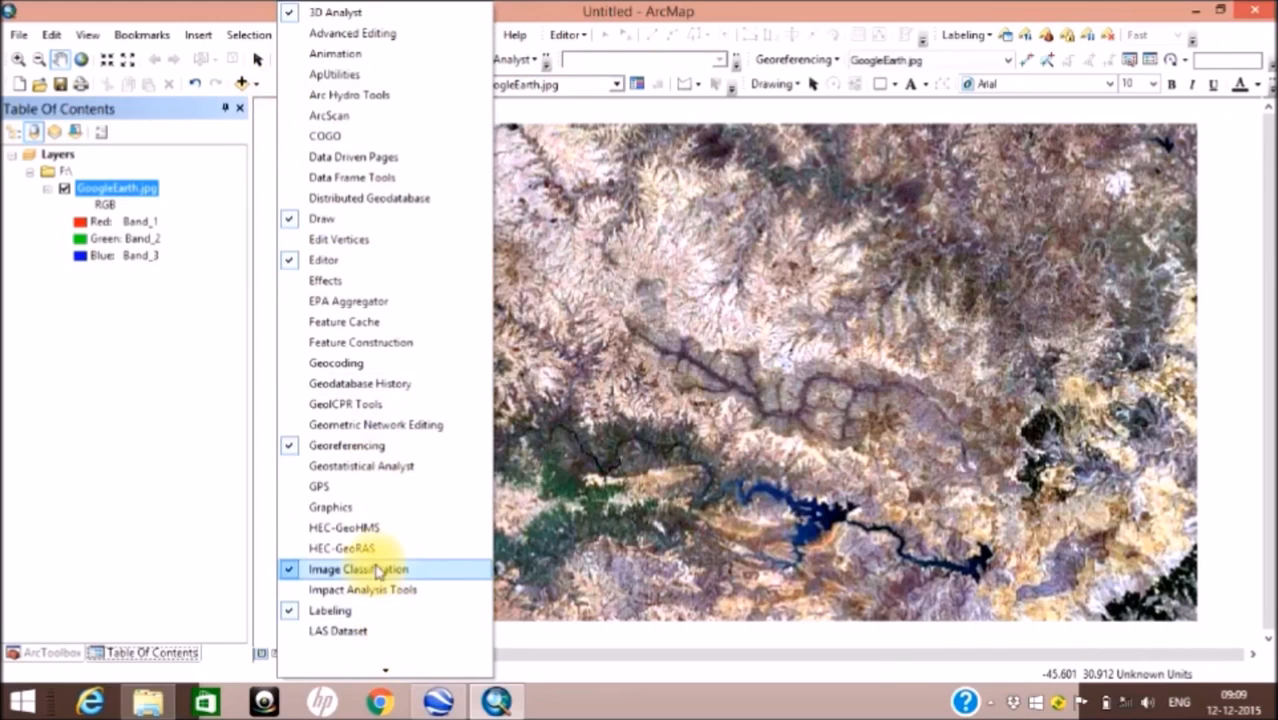
Step: Set up an Iso Cluster Unsupervised Classification of GoogleEarth.jpg with 8 classes
click(699, 10)
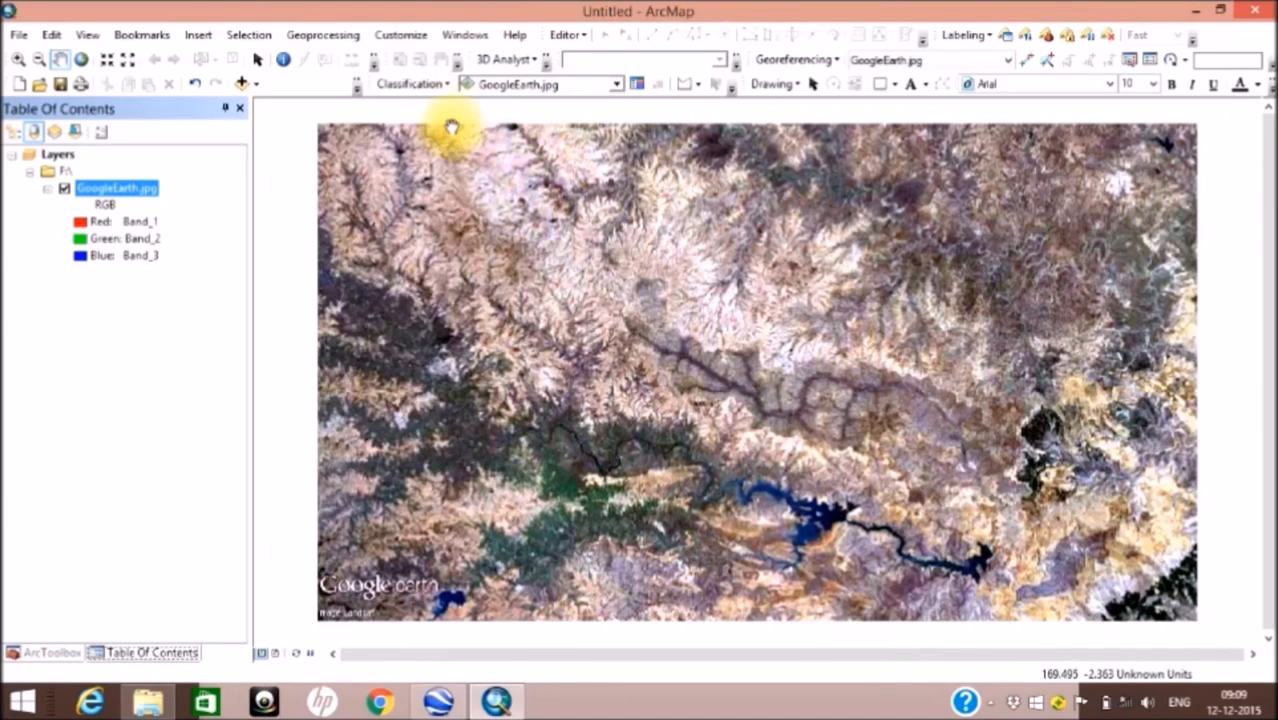
click(443, 86)
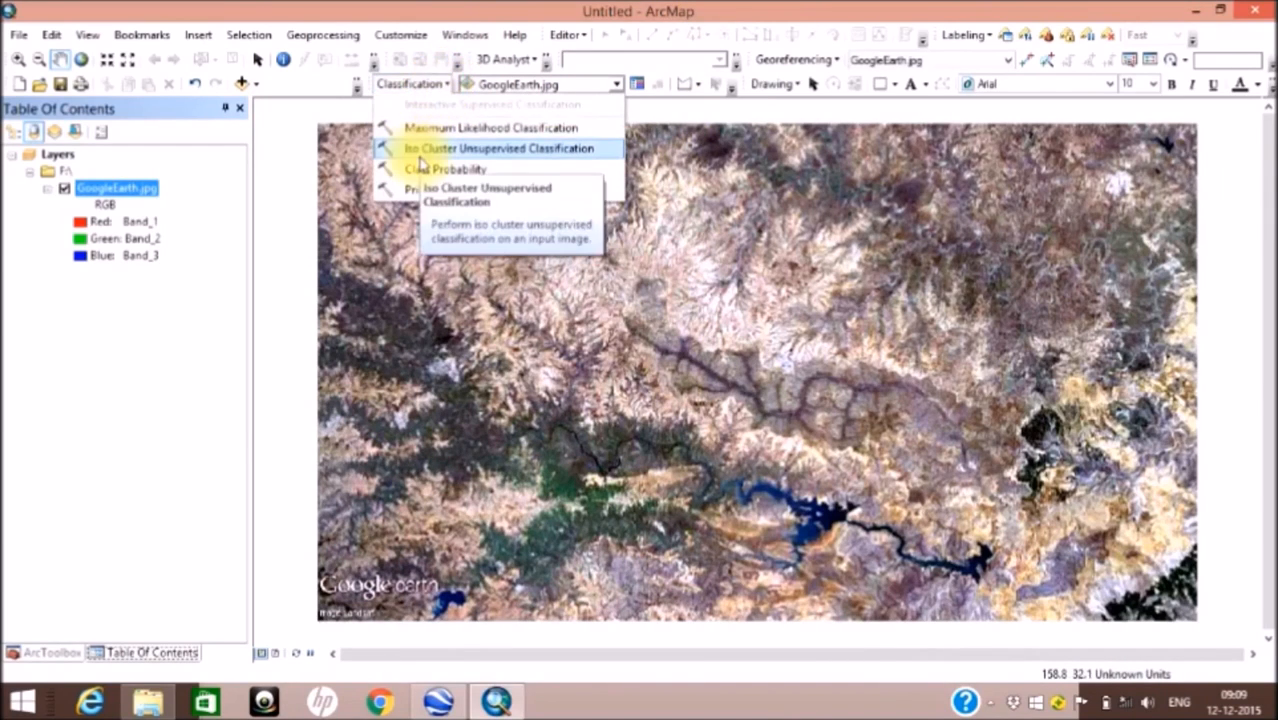
click(420, 158)
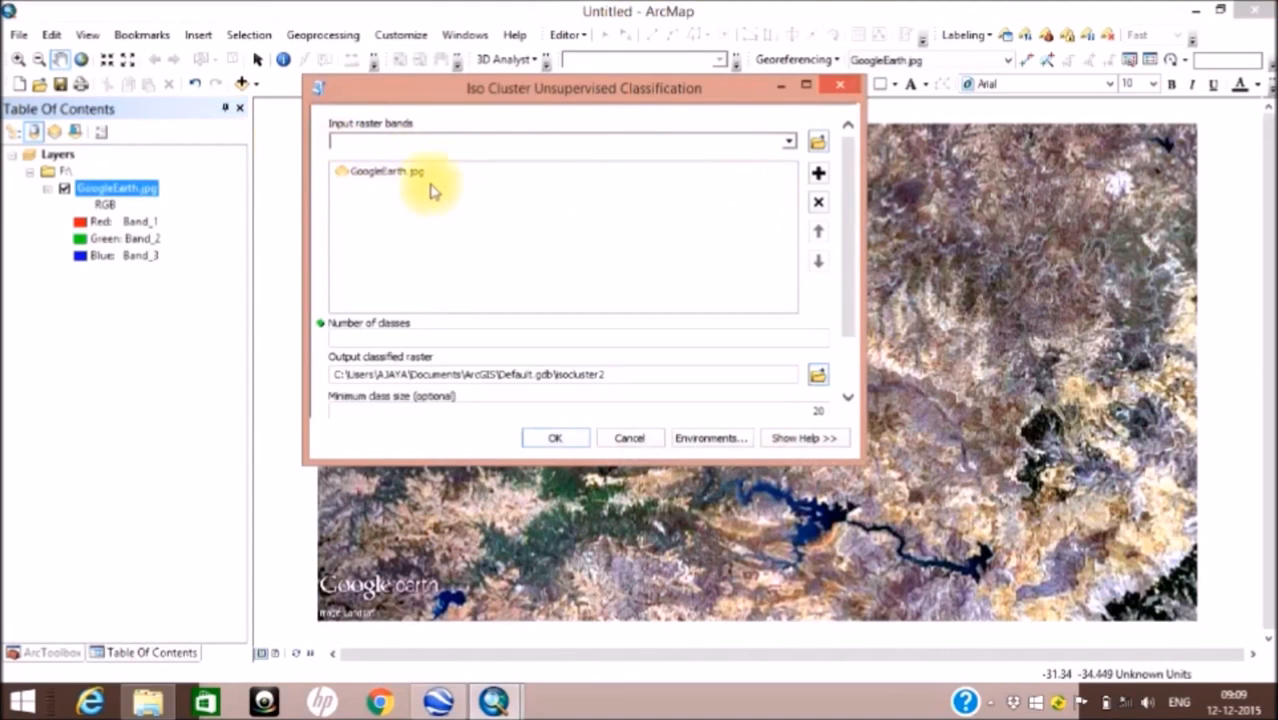
click(440, 178)
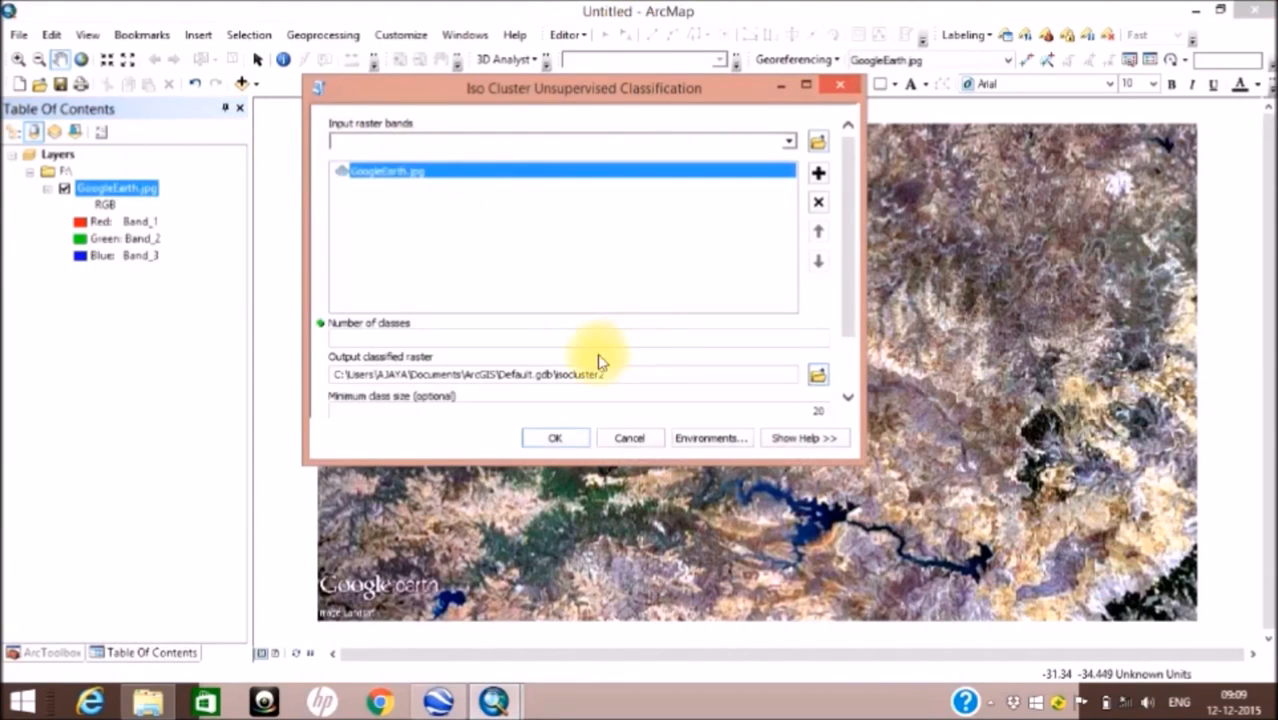
click(482, 340)
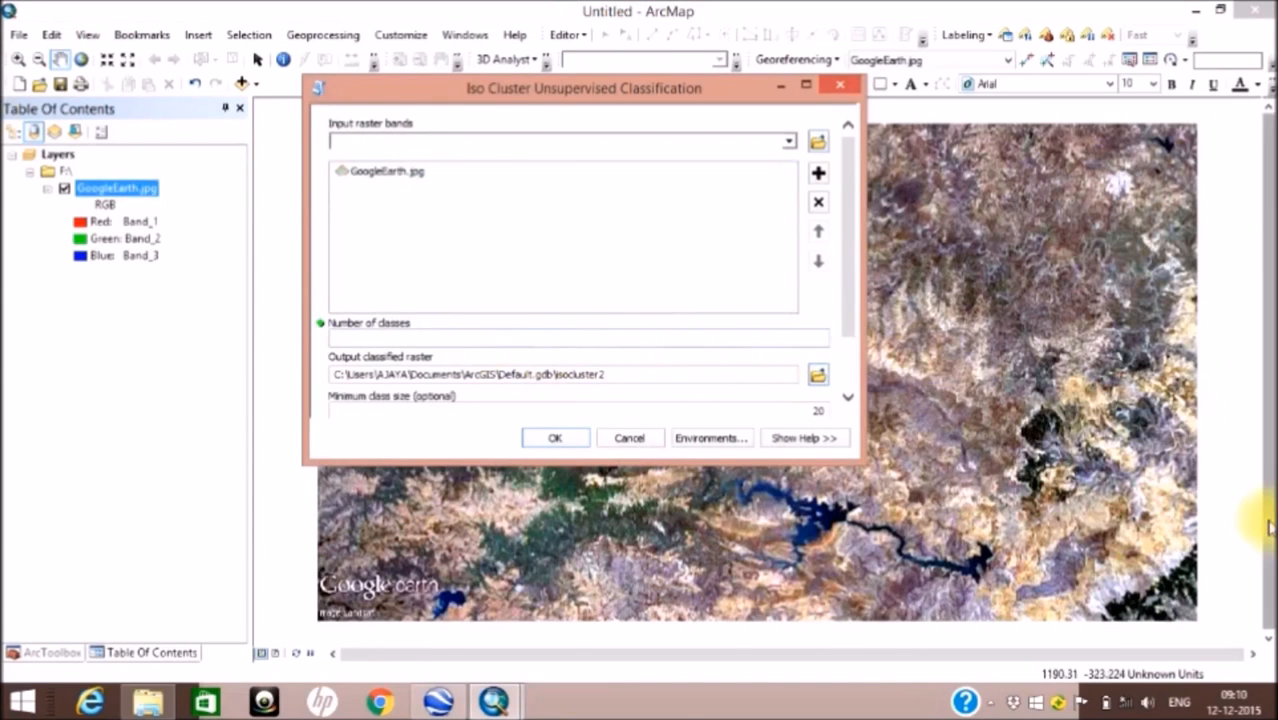
text(8)
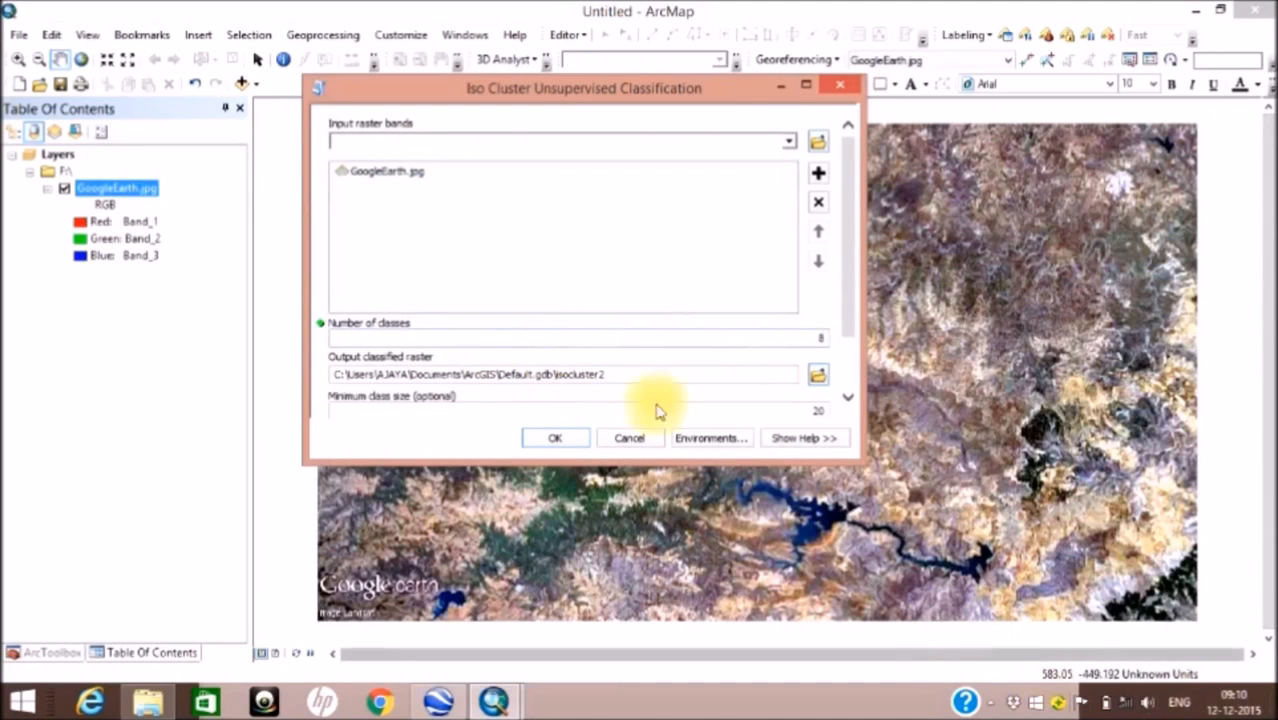
Step: Set the output classified raster to F:\unsupervised and run the classification
click(820, 380)
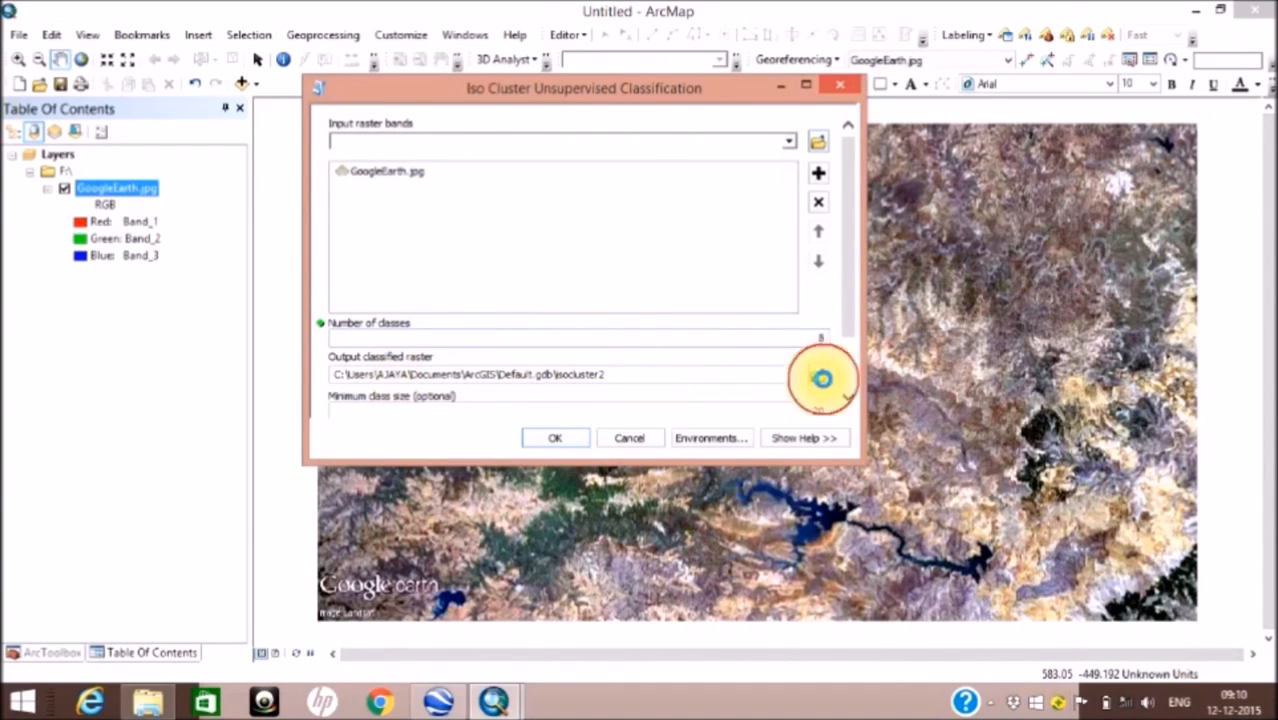
click(518, 370)
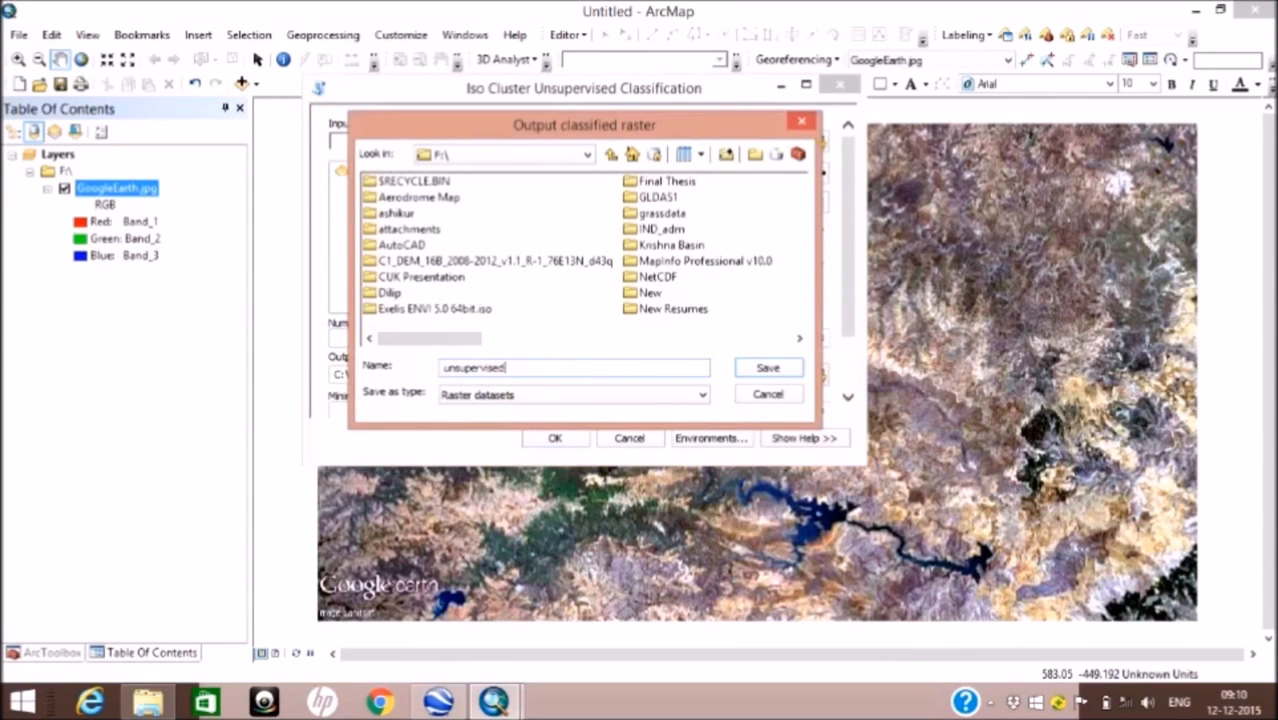
click(752, 366)
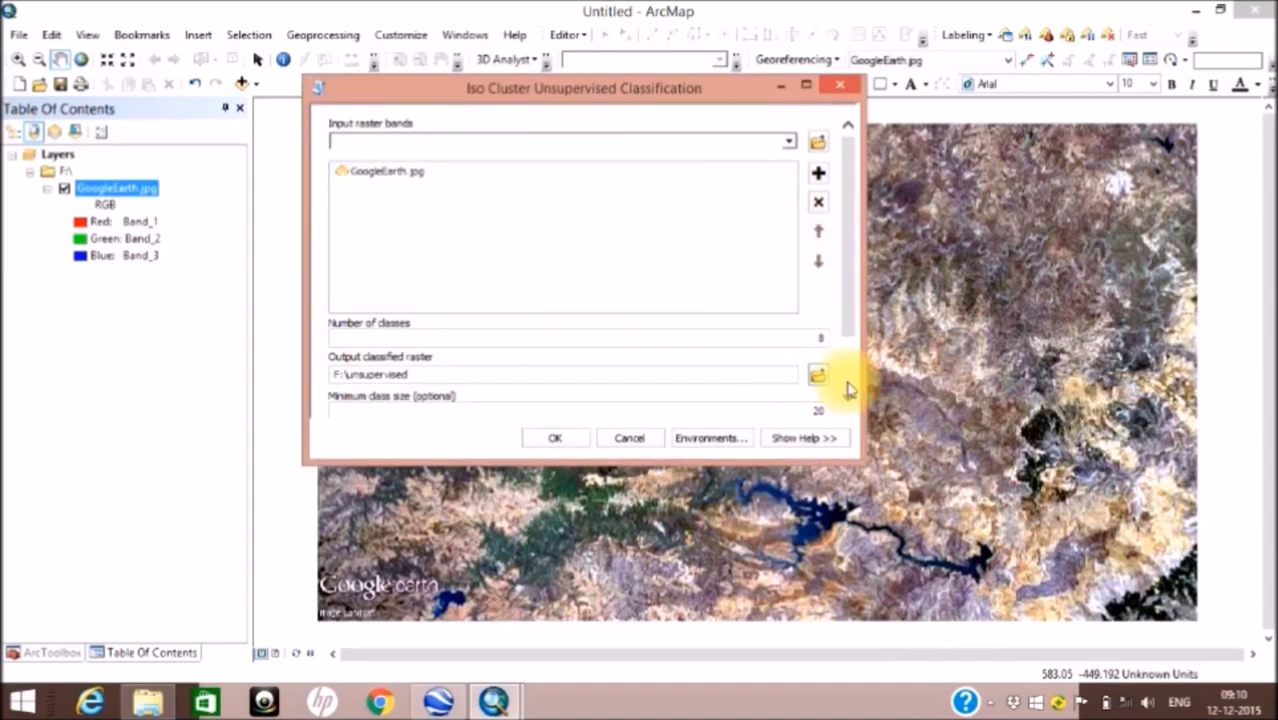
click(555, 438)
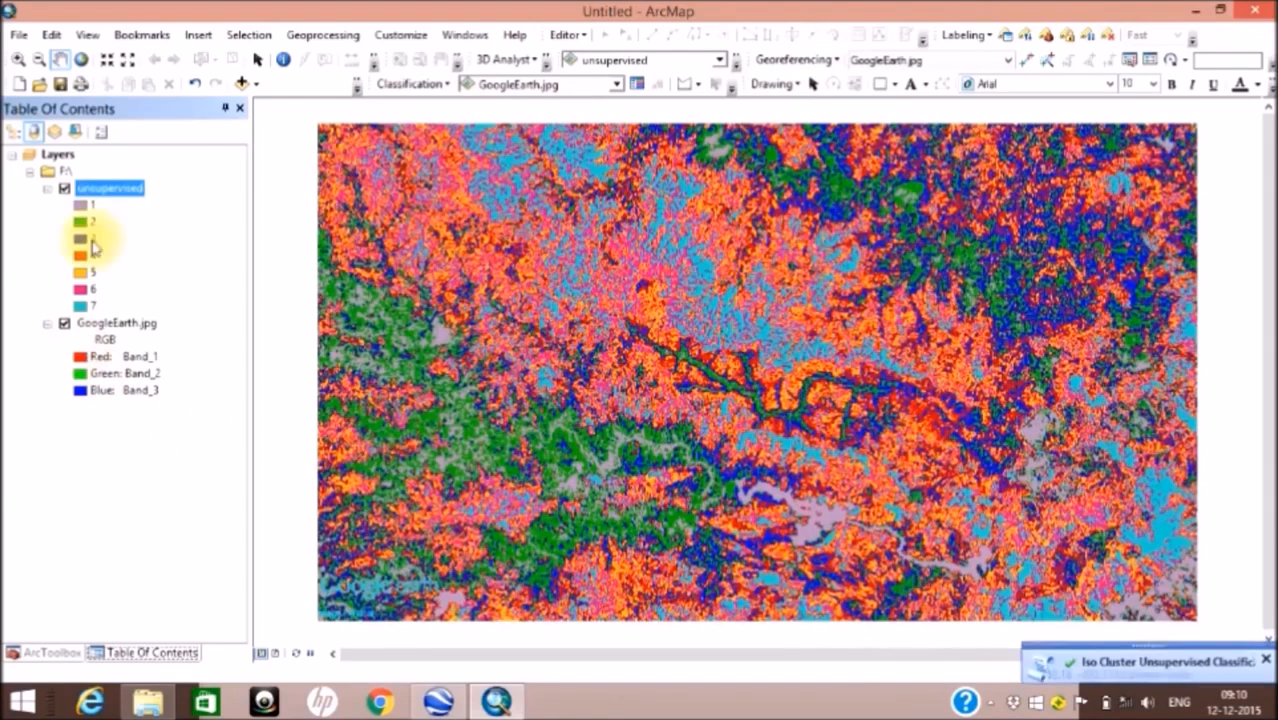
Step: Compare the unsupervised raster with the GoogleEarth.jpg image beneath it, examining the river, reservoir and green areas
click(64, 189)
click(64, 189)
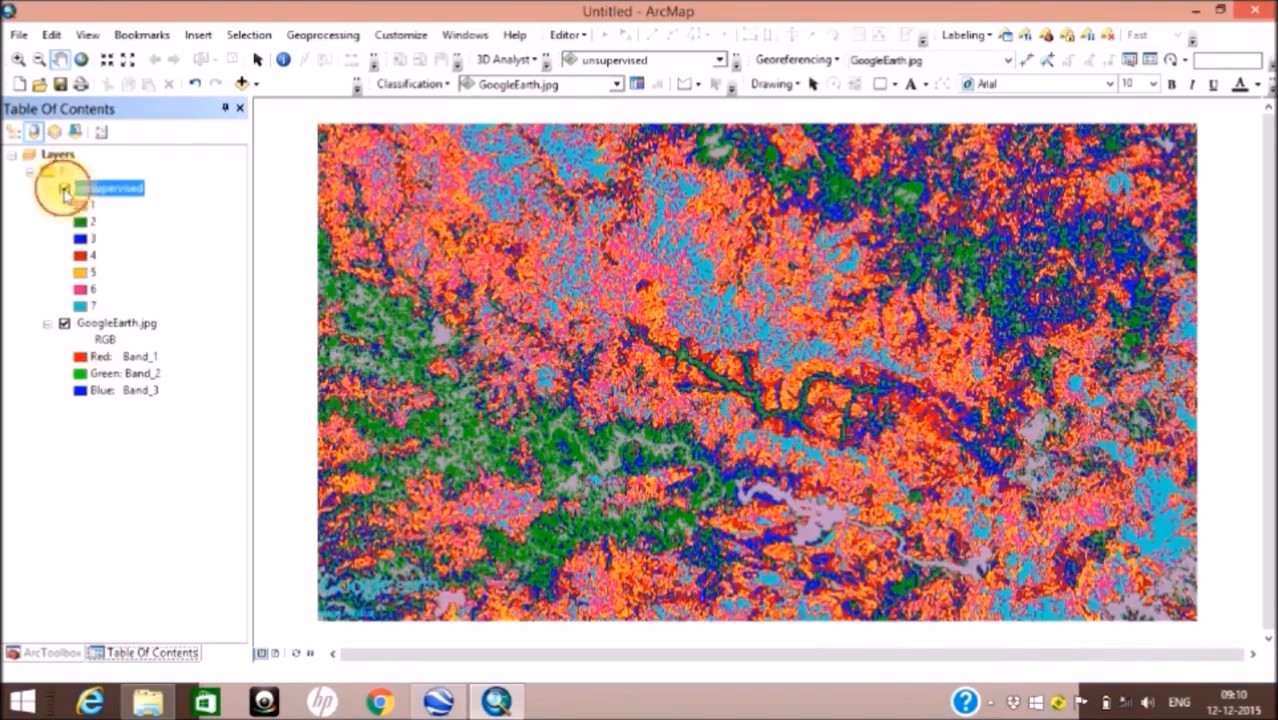
scroll(678, 427, up, 2)
scroll(678, 427, down, 2)
scroll(678, 427, down, 2)
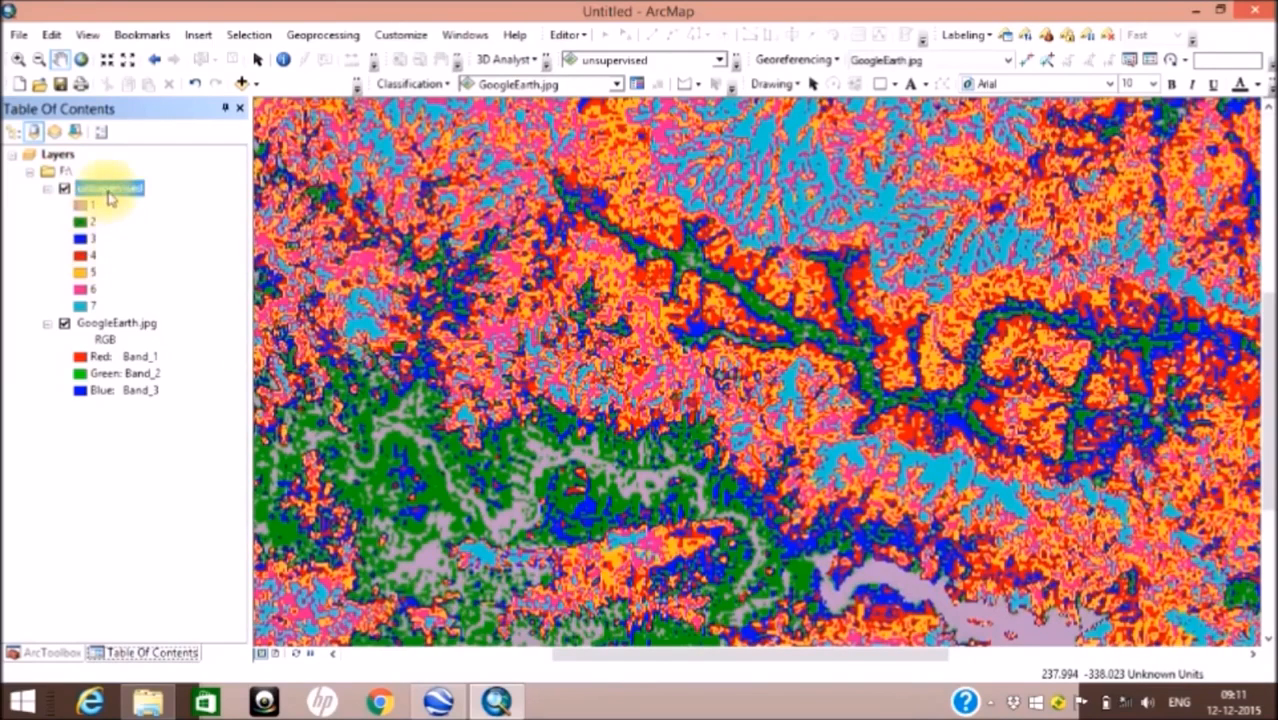
right_click(108, 191)
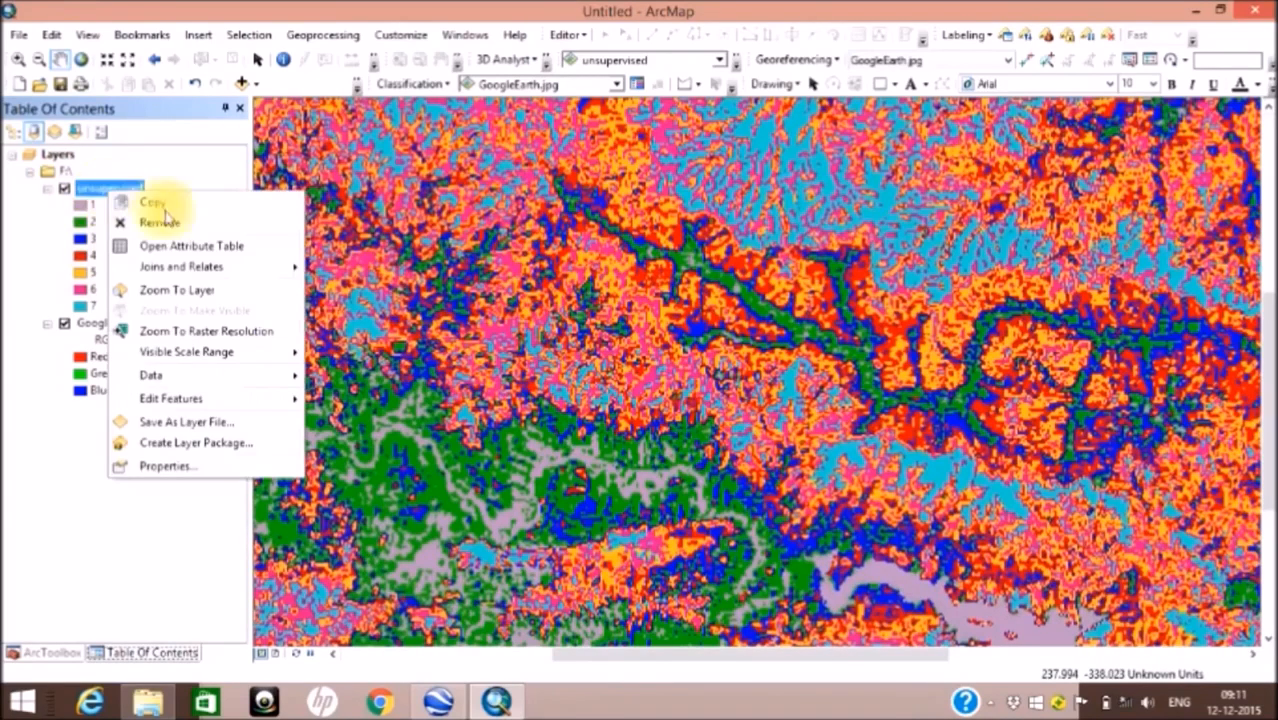
click(548, 355)
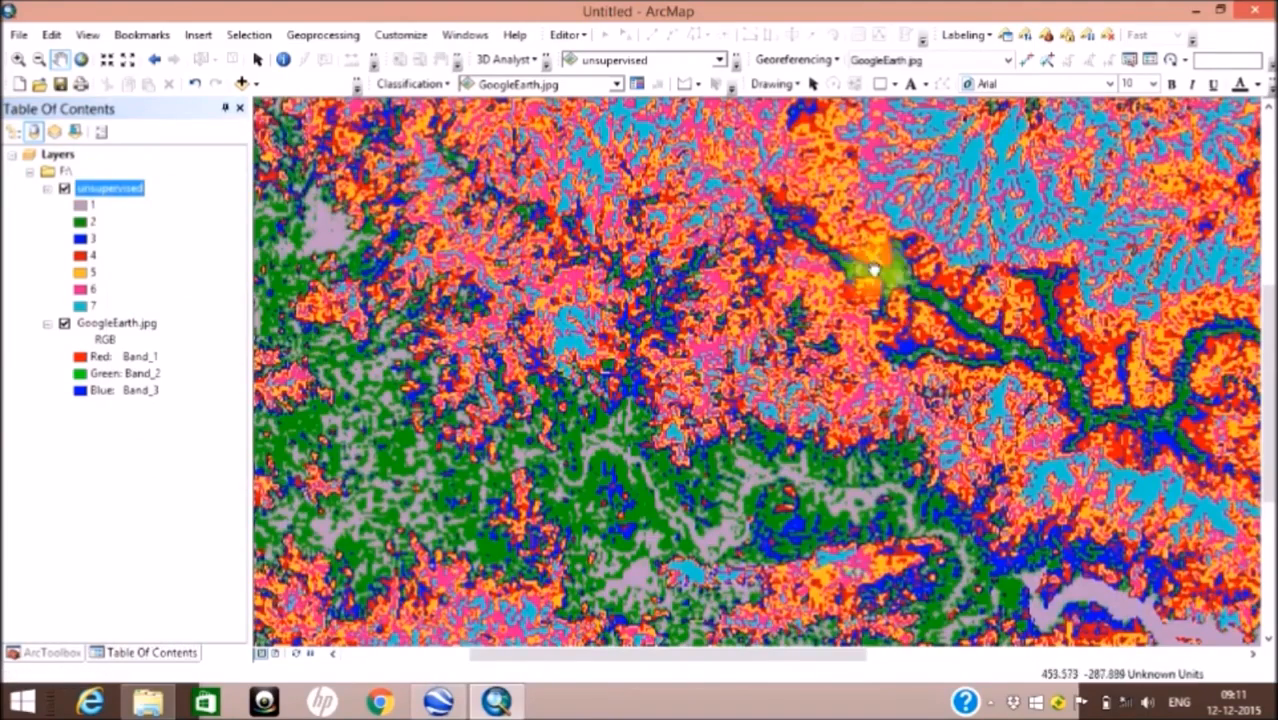
drag(1115, 412, 1083, 397)
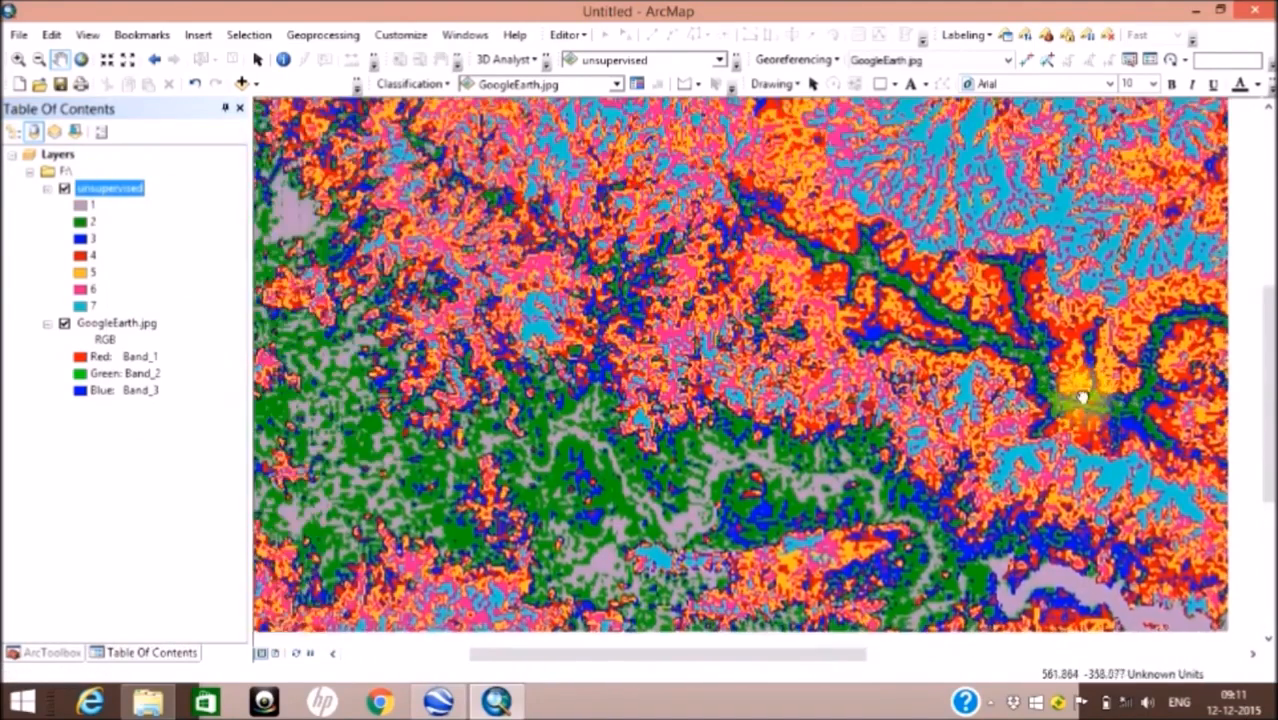
click(64, 189)
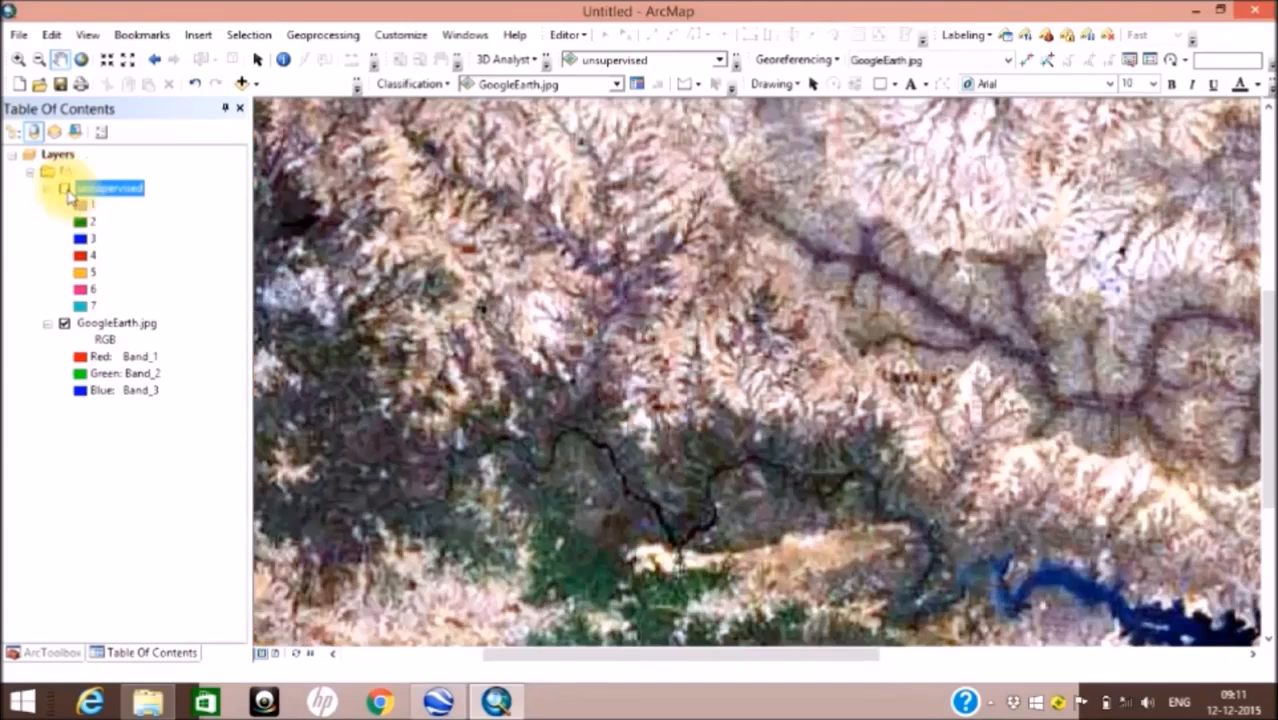
drag(415, 502, 317, 274)
drag(747, 467, 565, 428)
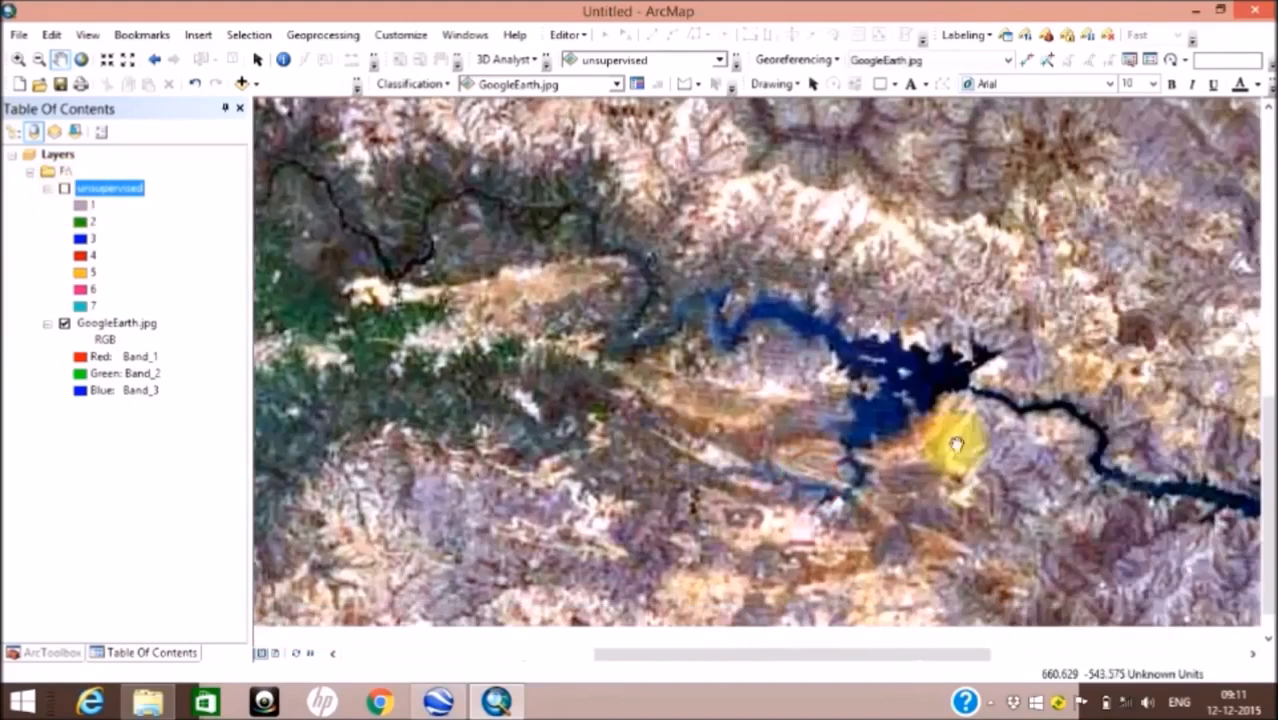
click(64, 189)
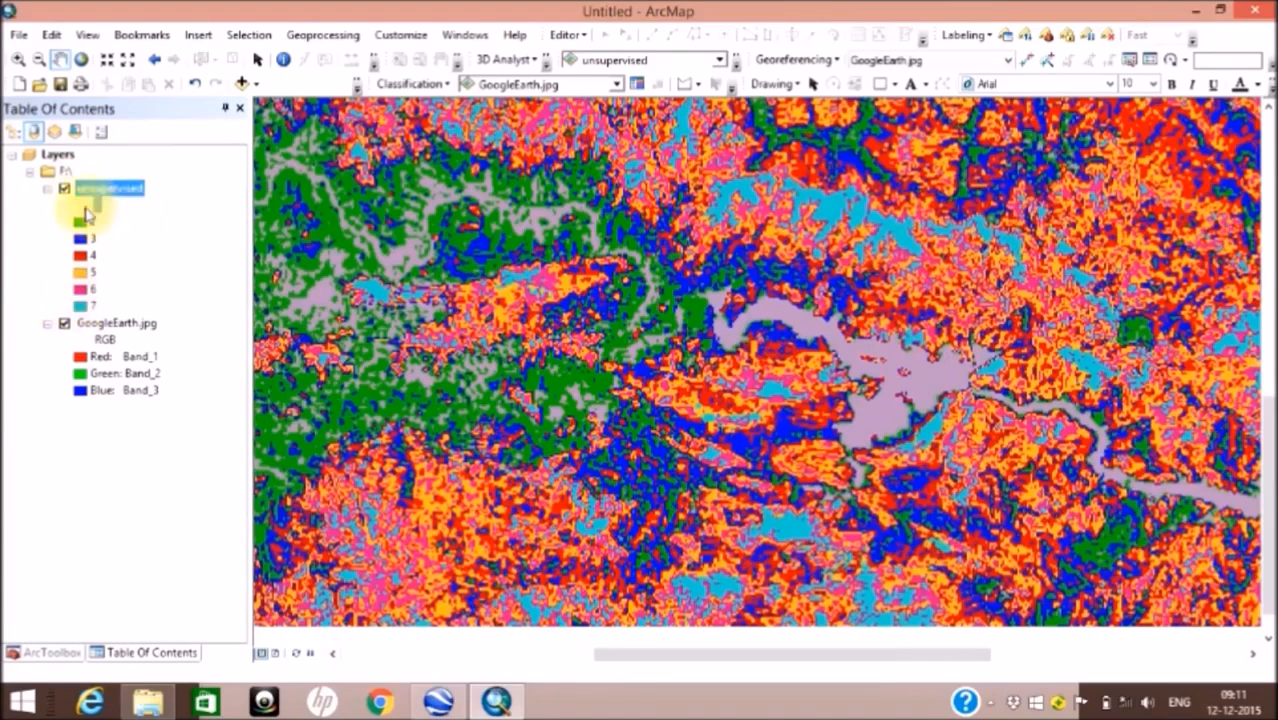
Step: In the unsupervised layer's symbology, label value 1 as Water and value 4 as Vegitation
double_click(84, 207)
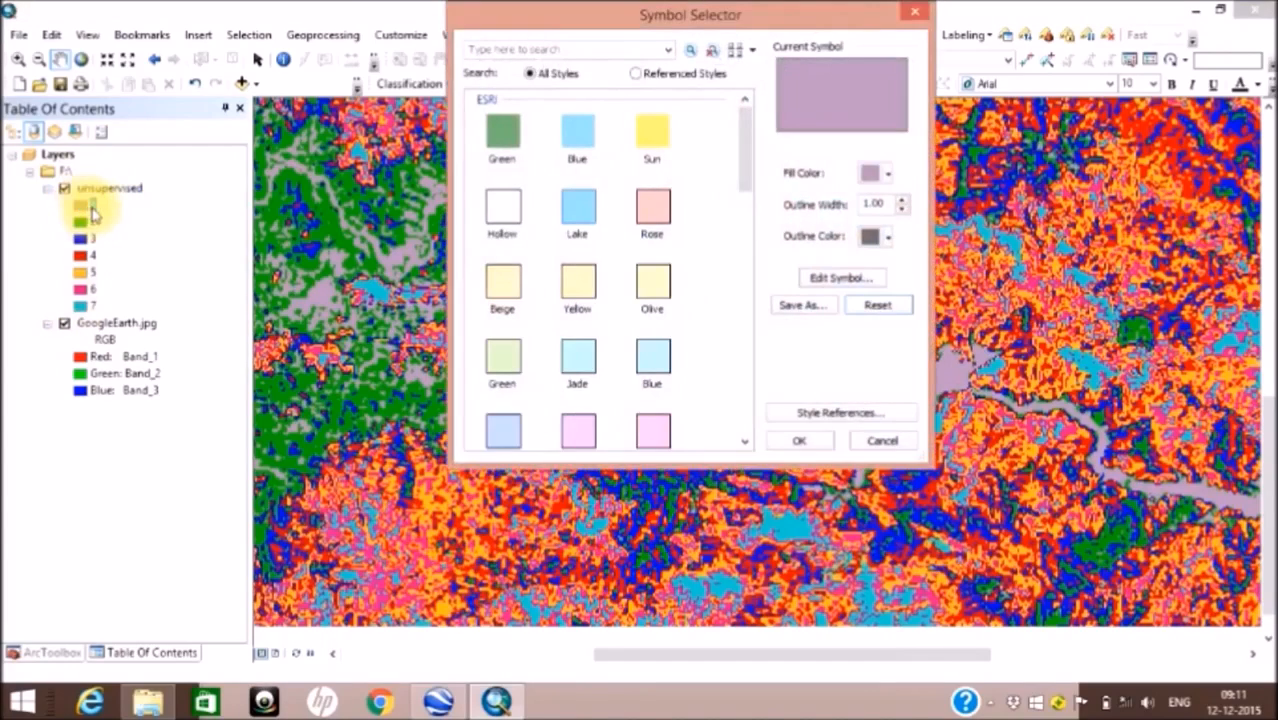
click(924, 17)
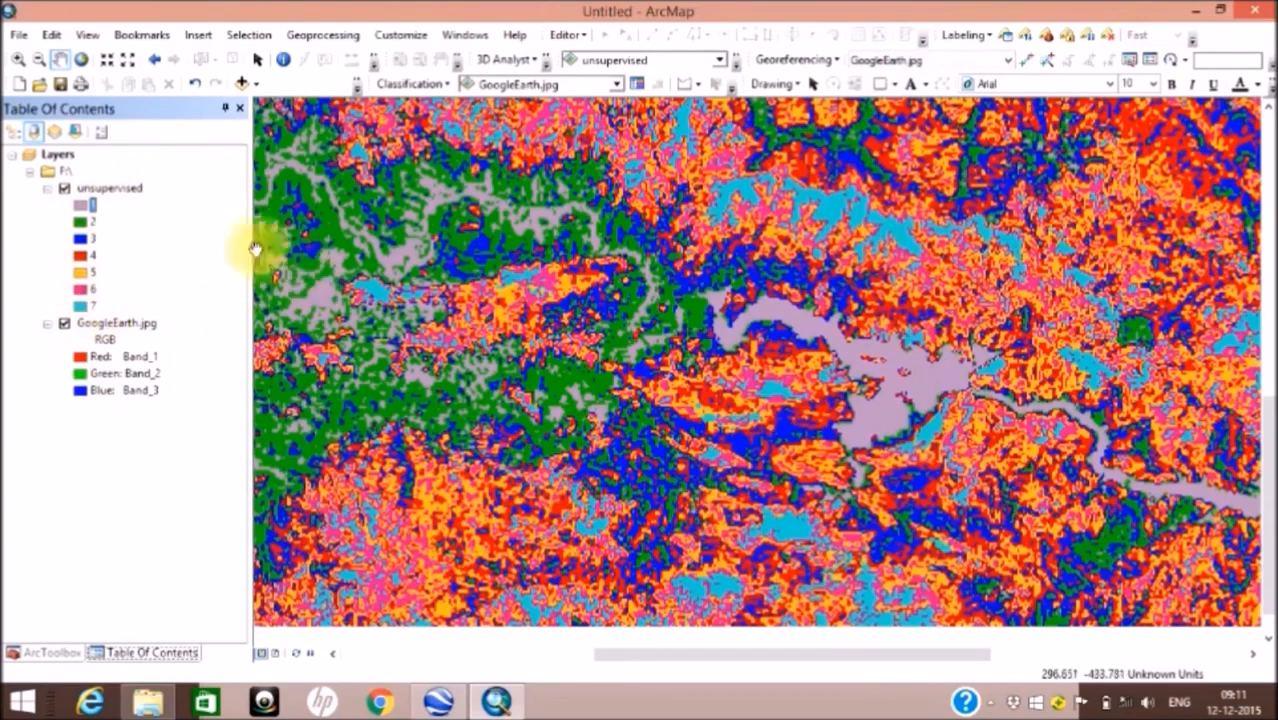
right_click(143, 190)
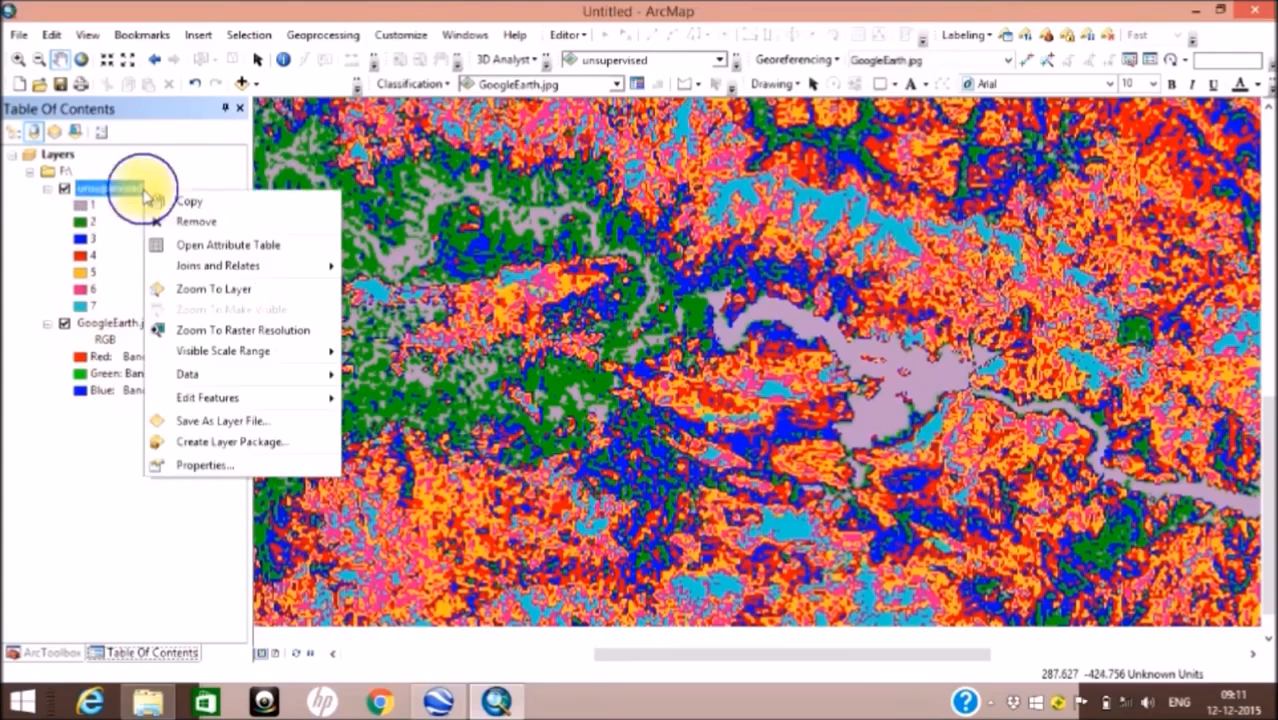
click(200, 466)
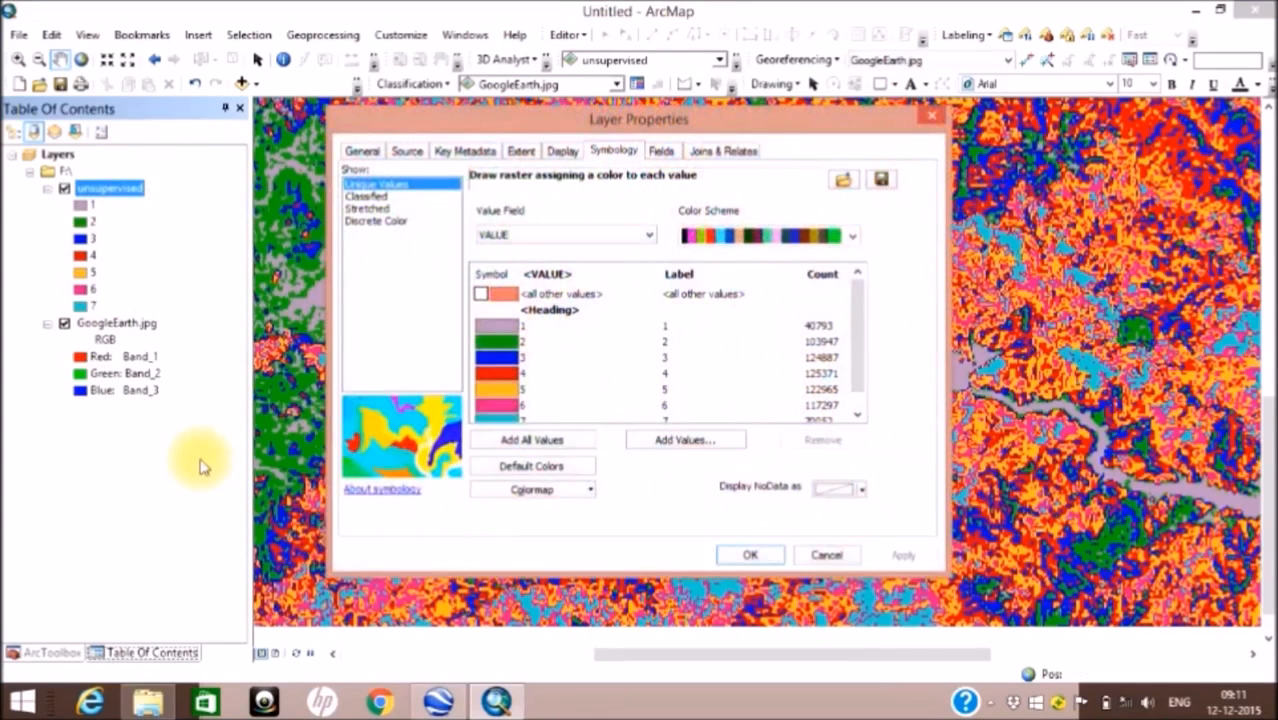
click(525, 326)
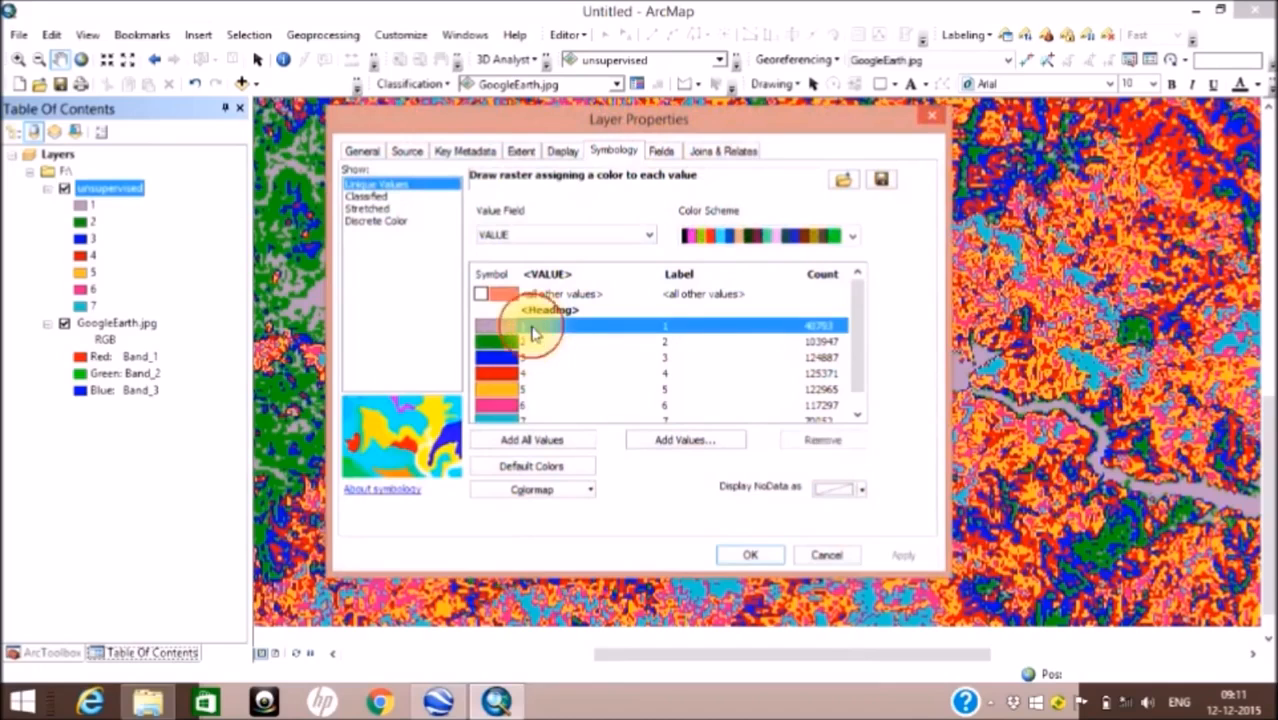
click(681, 328)
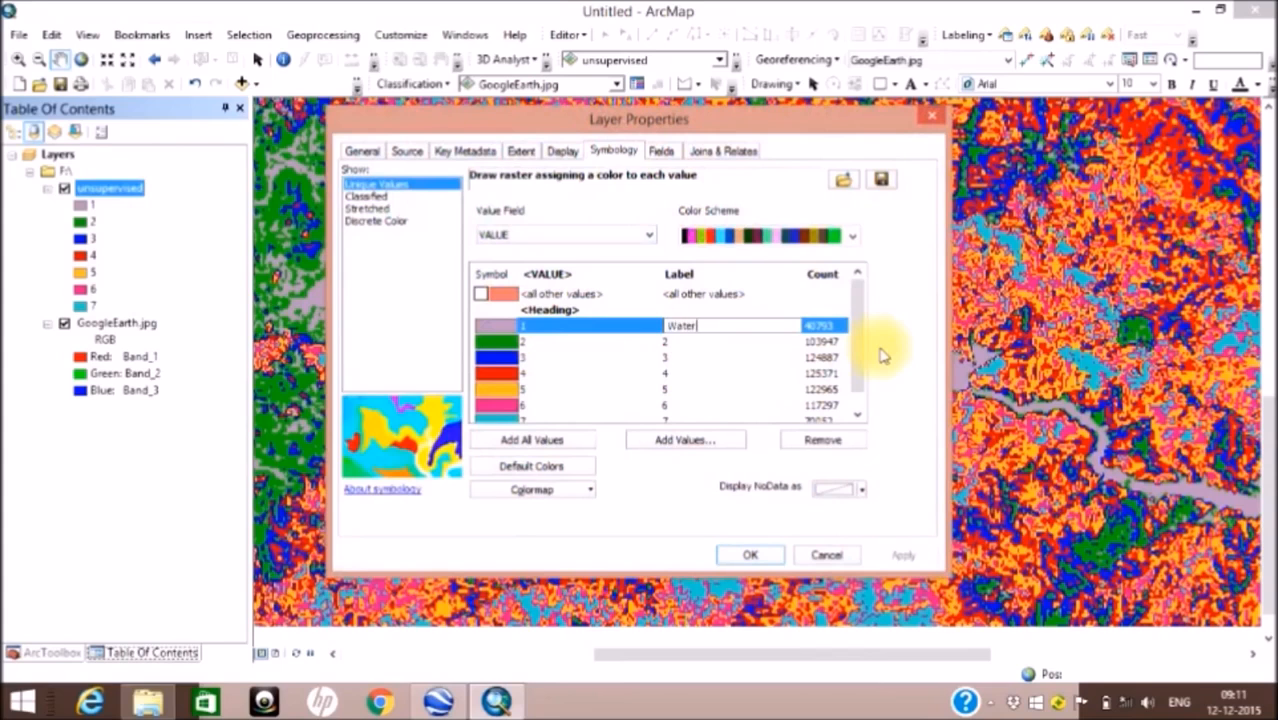
click(666, 373)
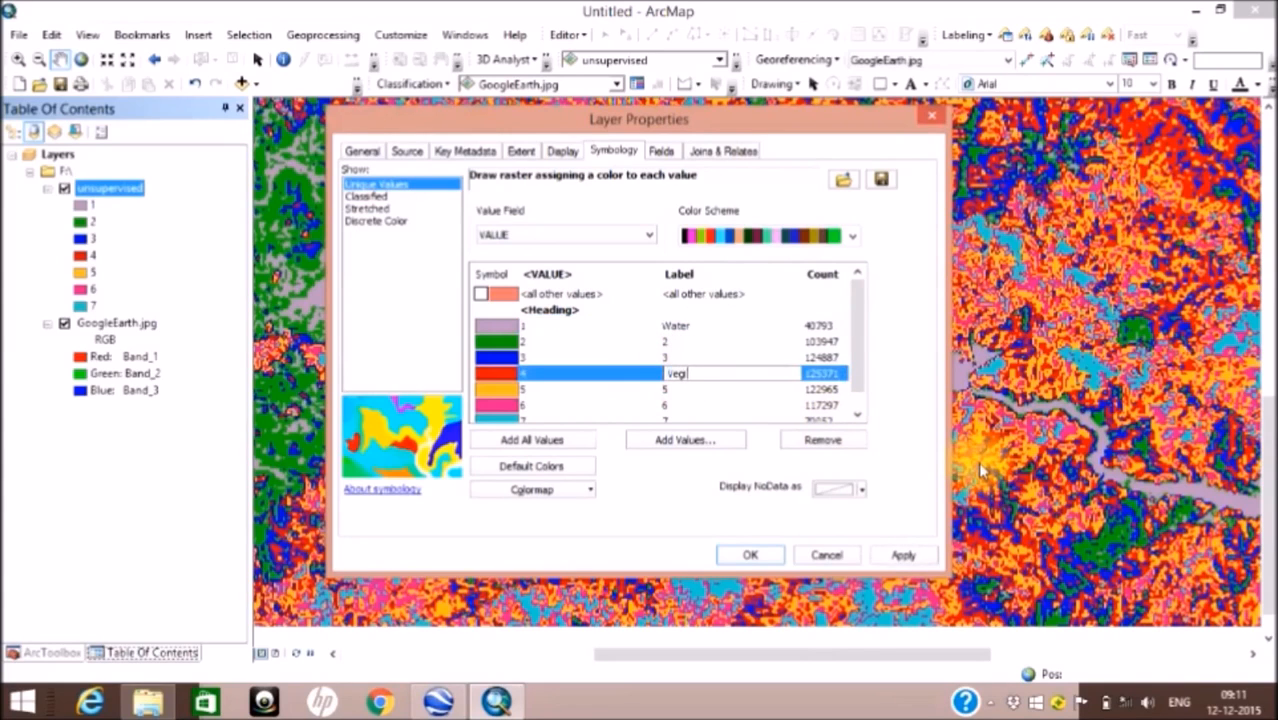
text(Vegitation)
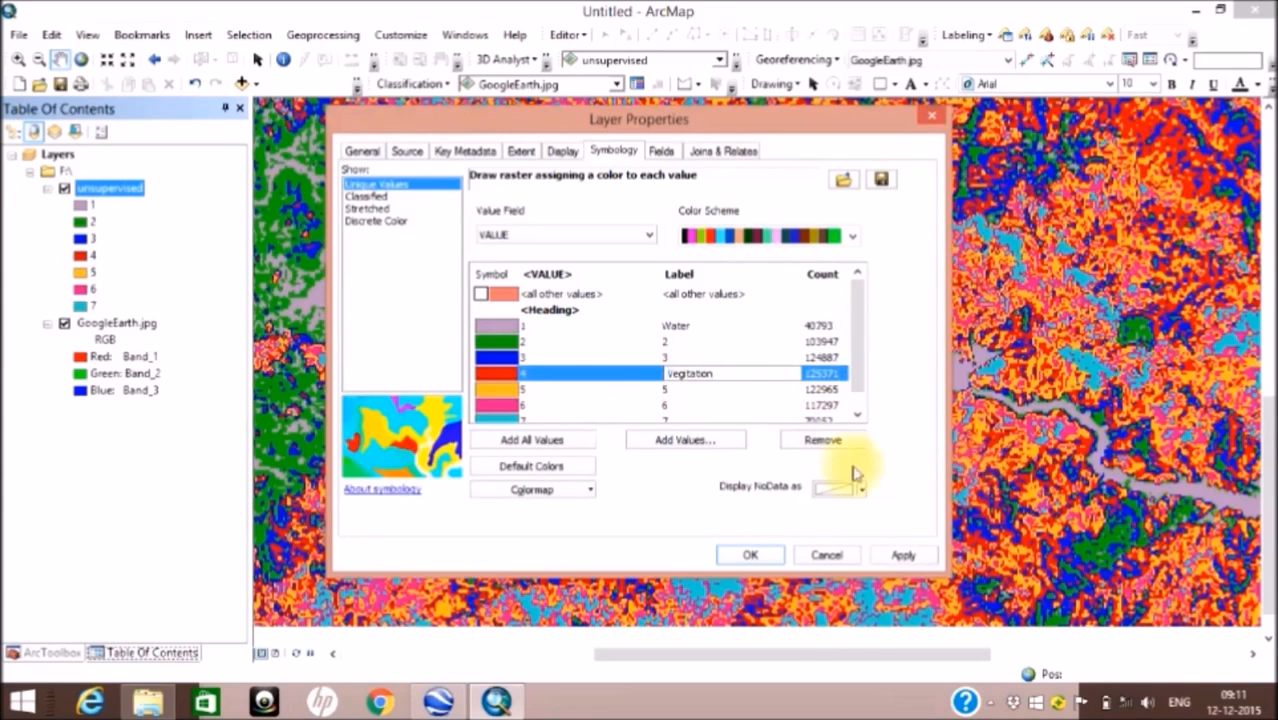
key(Return)
Step: Color the Water class dark blue and the Vegitation class green, and apply the symbology to the layer
click(516, 328)
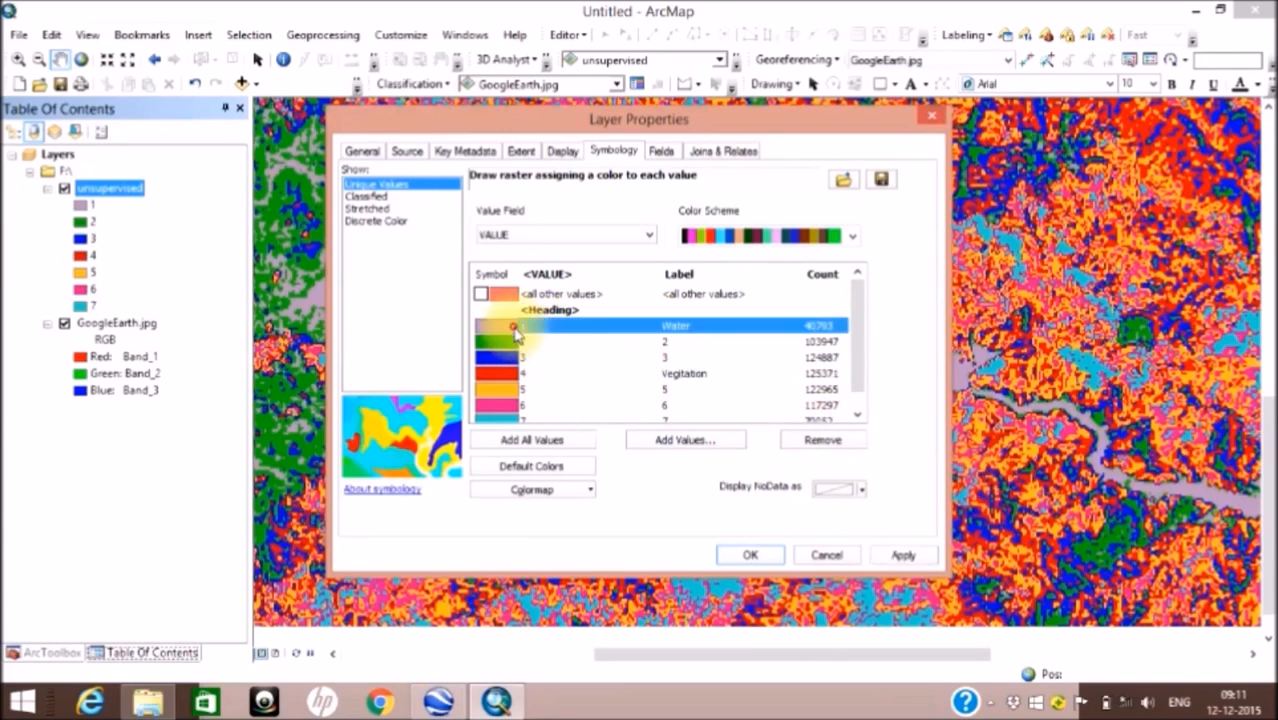
click(516, 336)
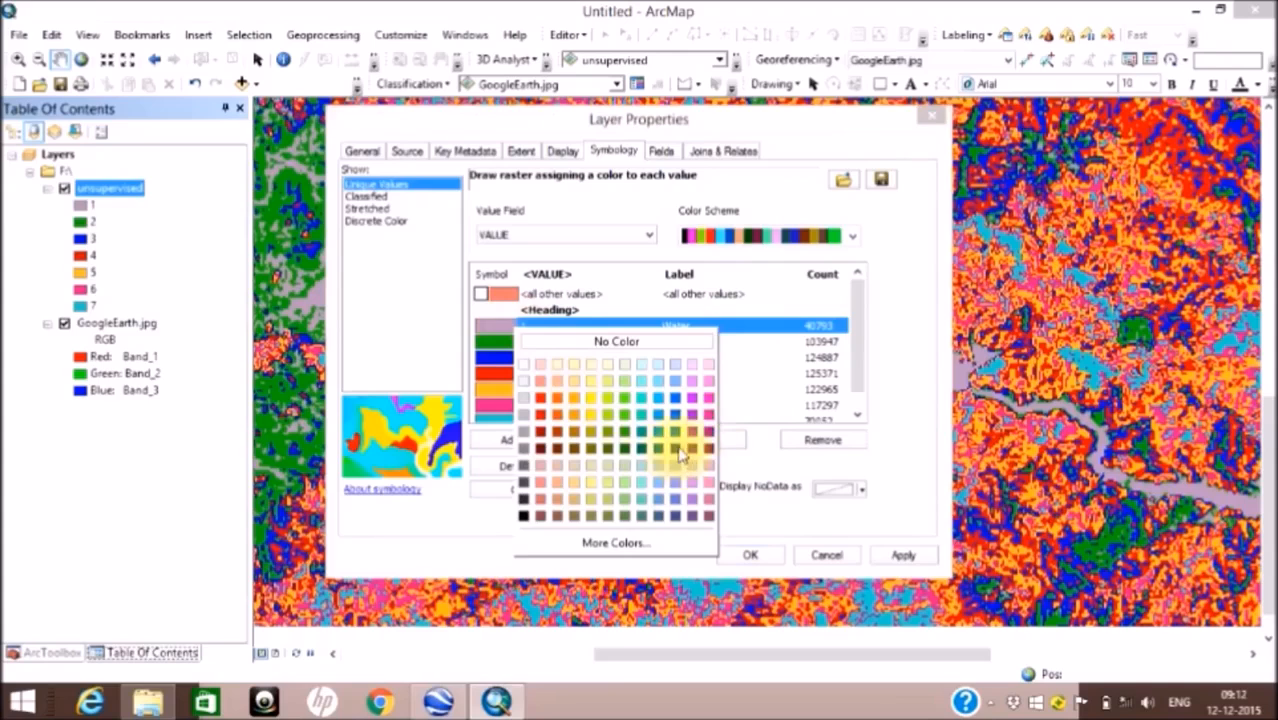
click(677, 449)
click(508, 373)
click(505, 377)
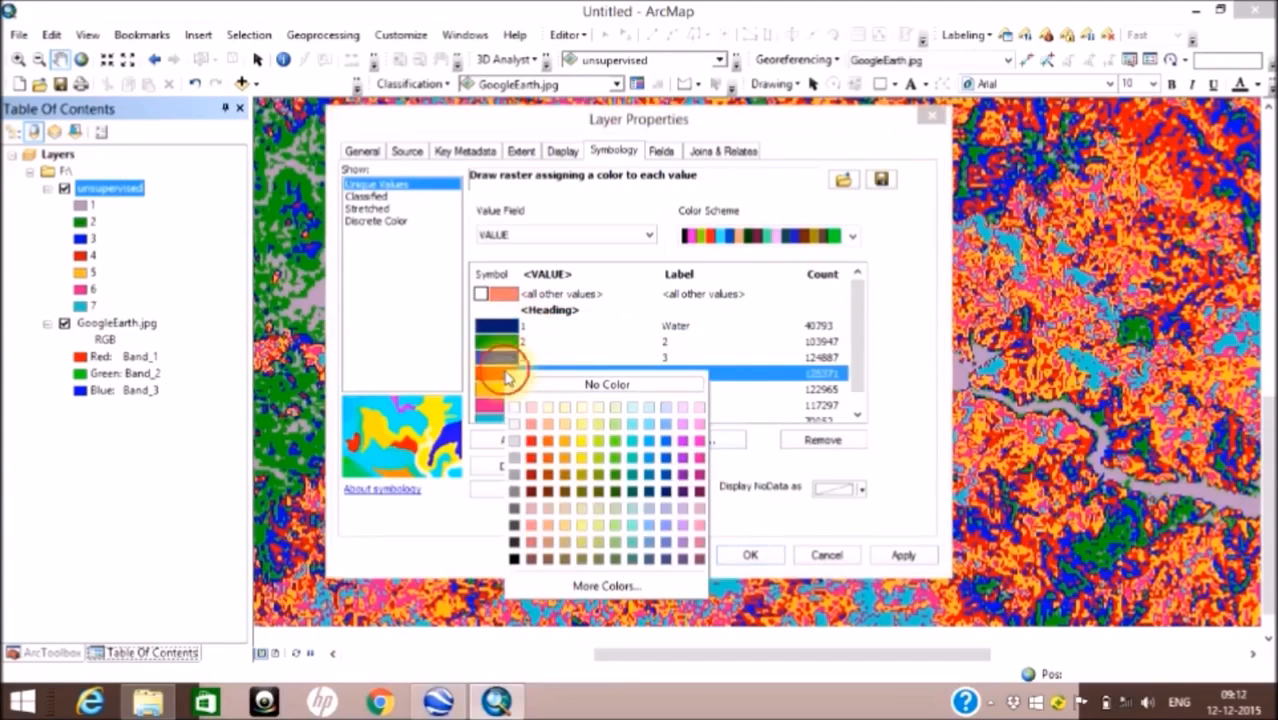
click(611, 460)
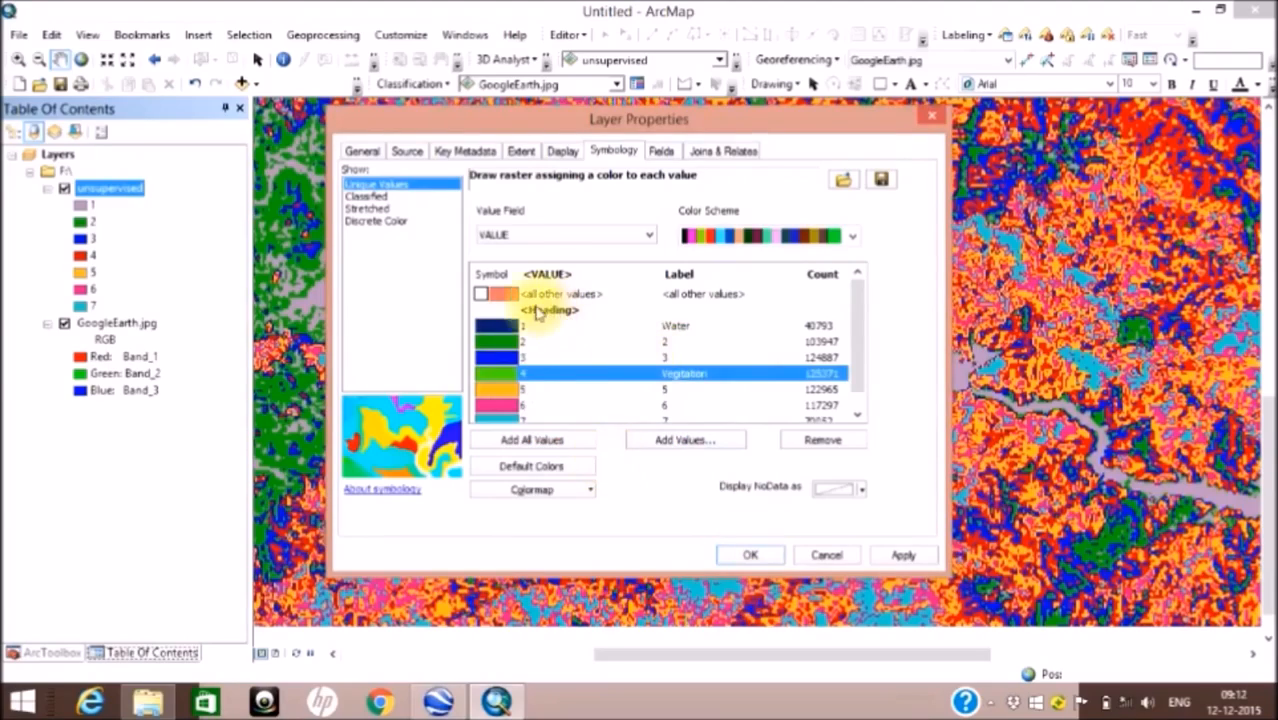
click(904, 557)
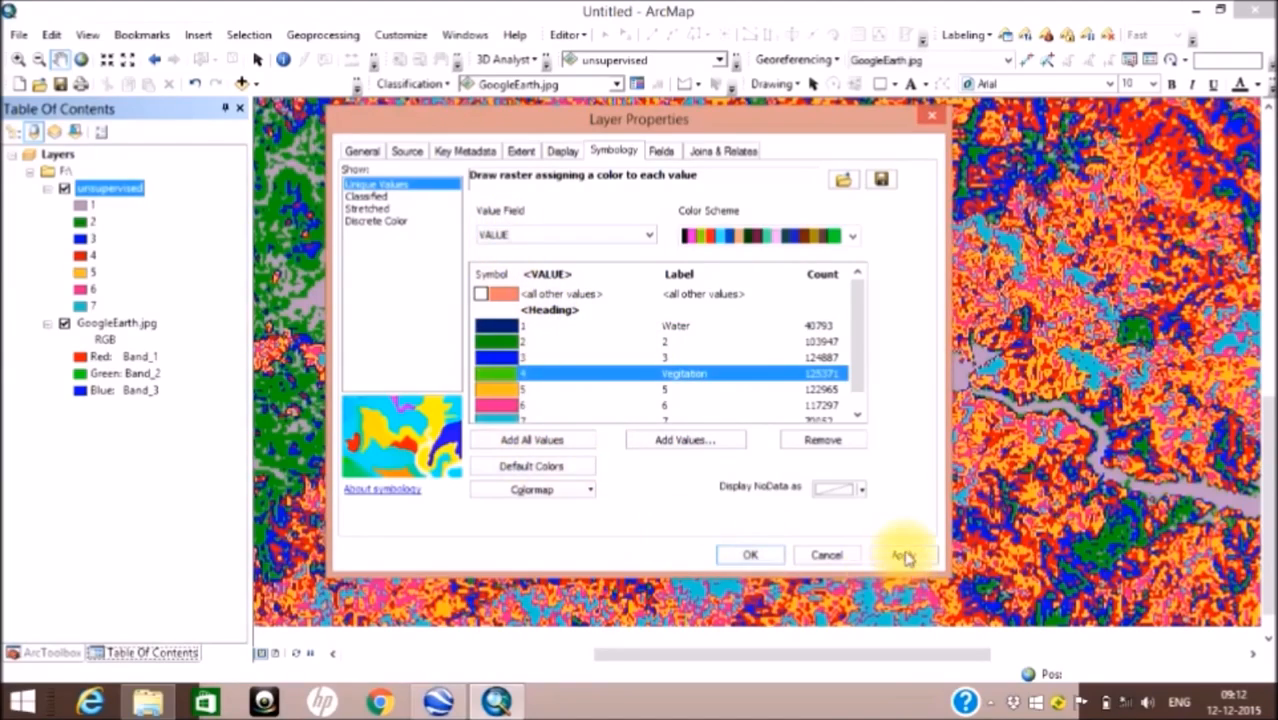
click(751, 555)
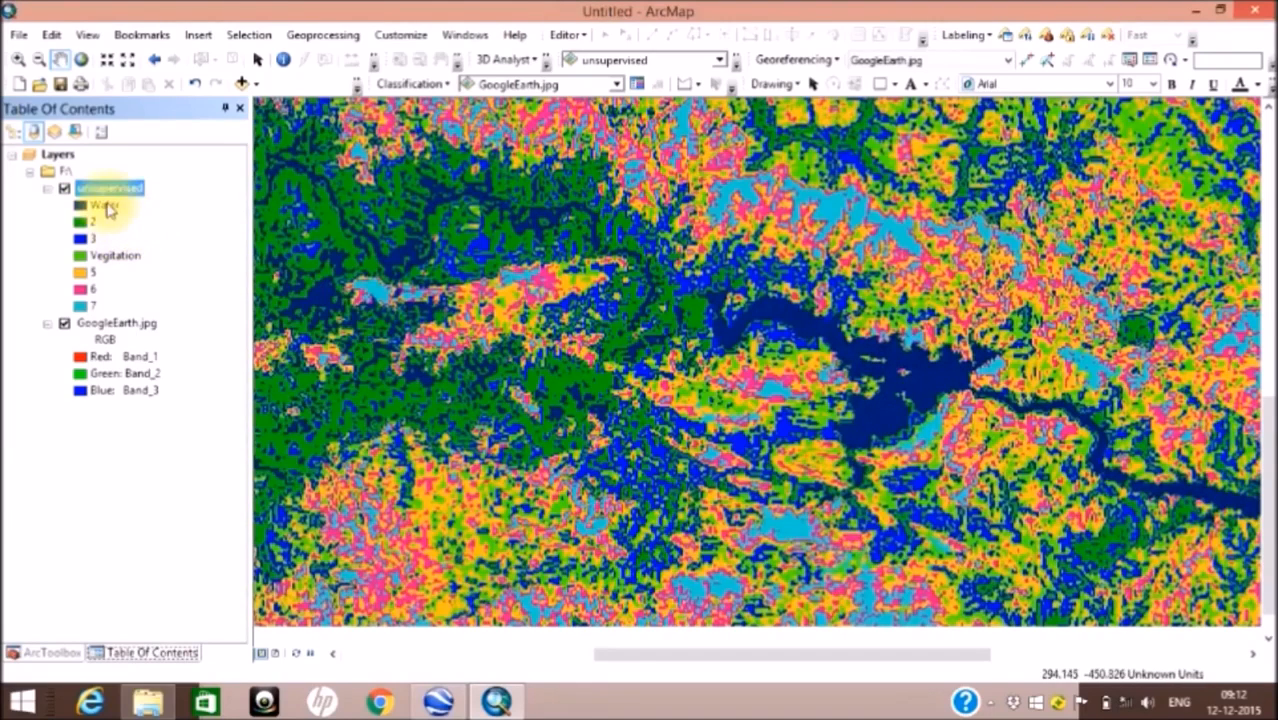
Step: Examine how the Water and Vegitation classes are distributed across the classified map
click(105, 205)
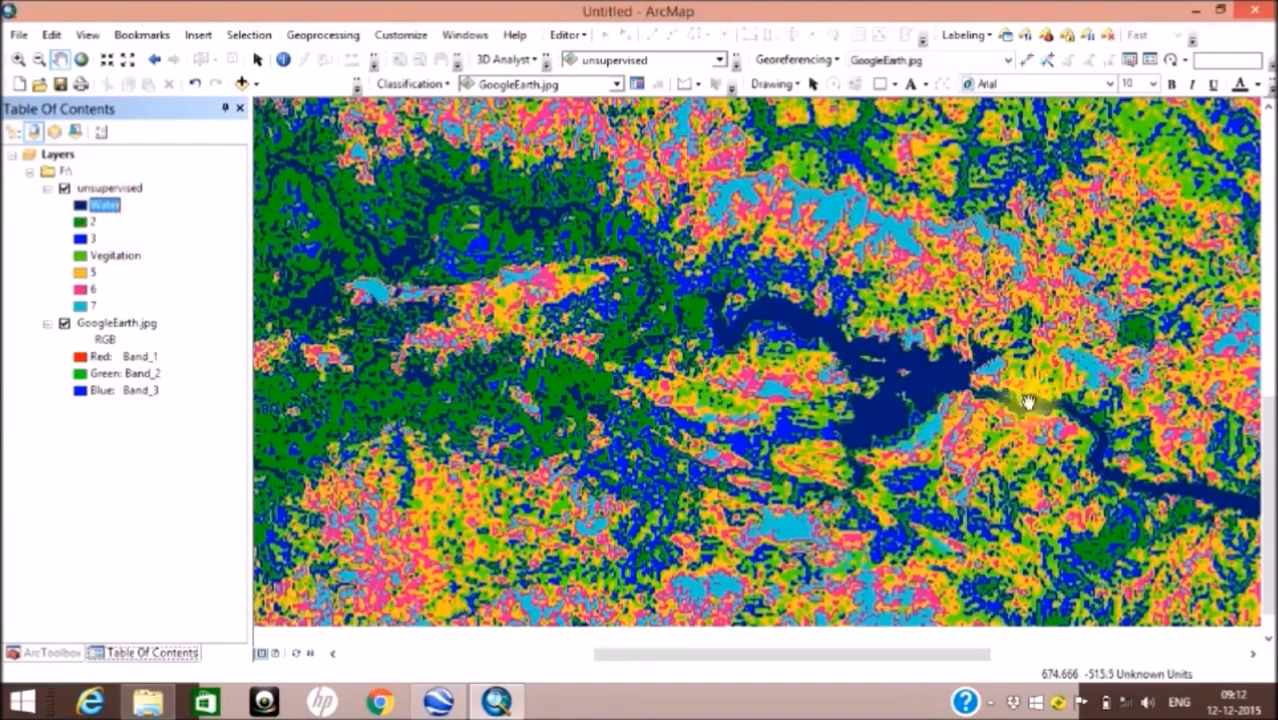
click(131, 258)
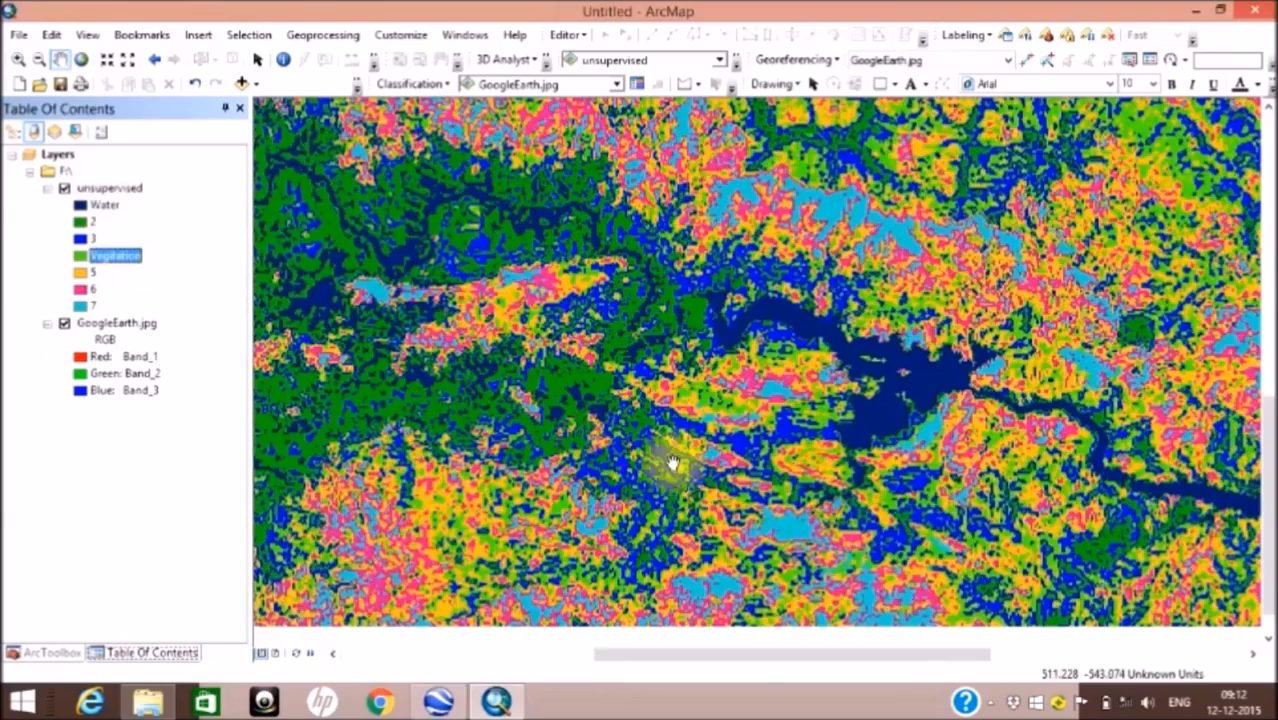
scroll(676, 455, up, 2)
scroll(672, 463, down, 4)
scroll(670, 458, up, 1)
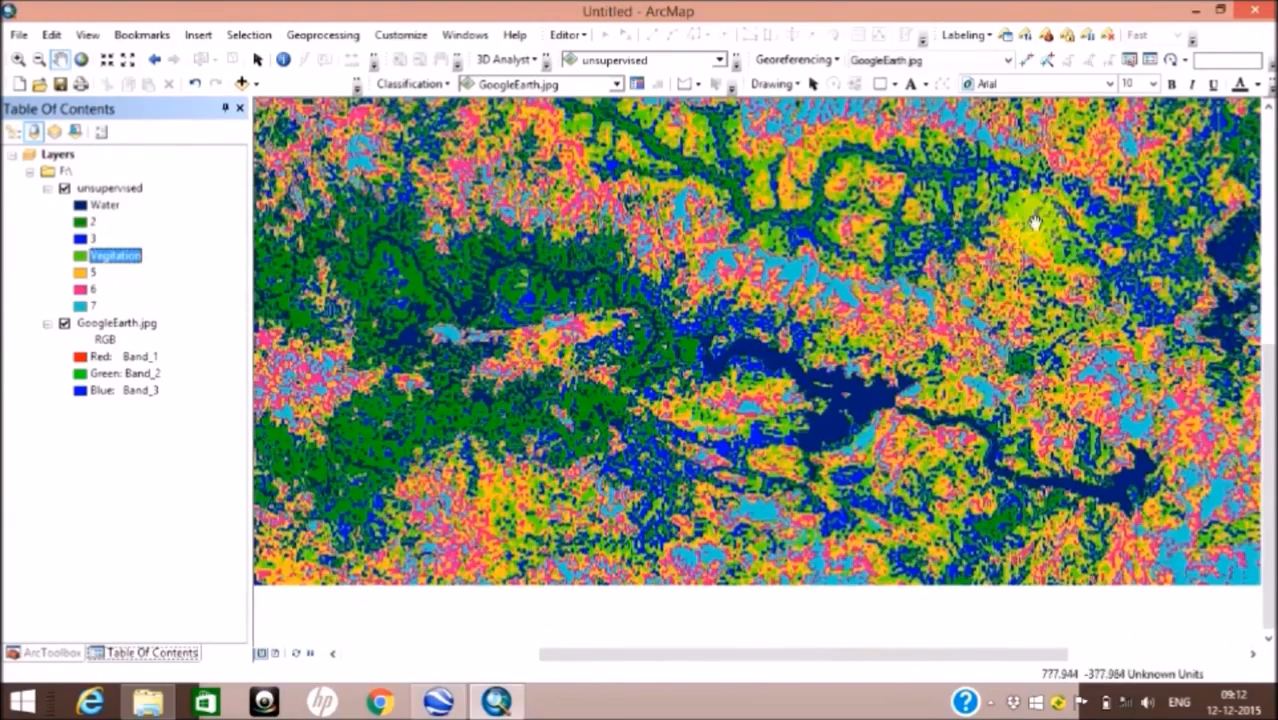
Step: Hide the unsupervised layer and bring the full extent of the GoogleEarth.jpg image into view
click(63, 189)
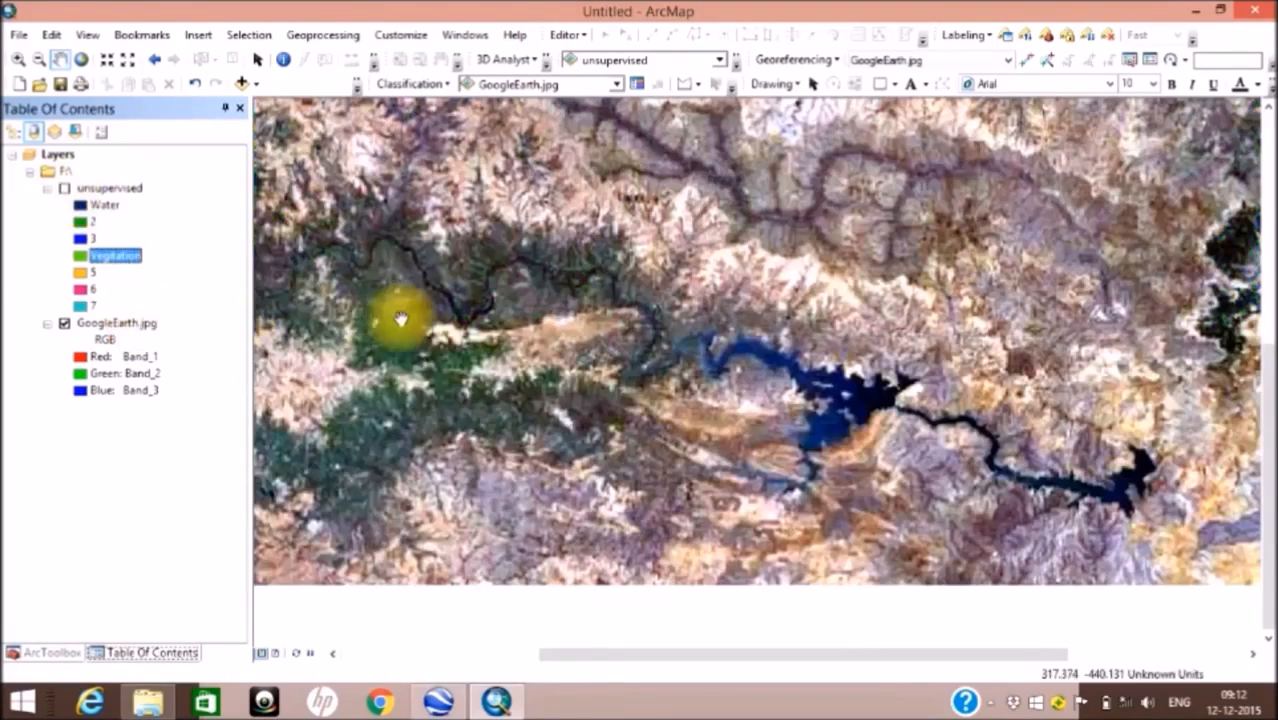
scroll(392, 325, up, 2)
scroll(392, 325, down, 3)
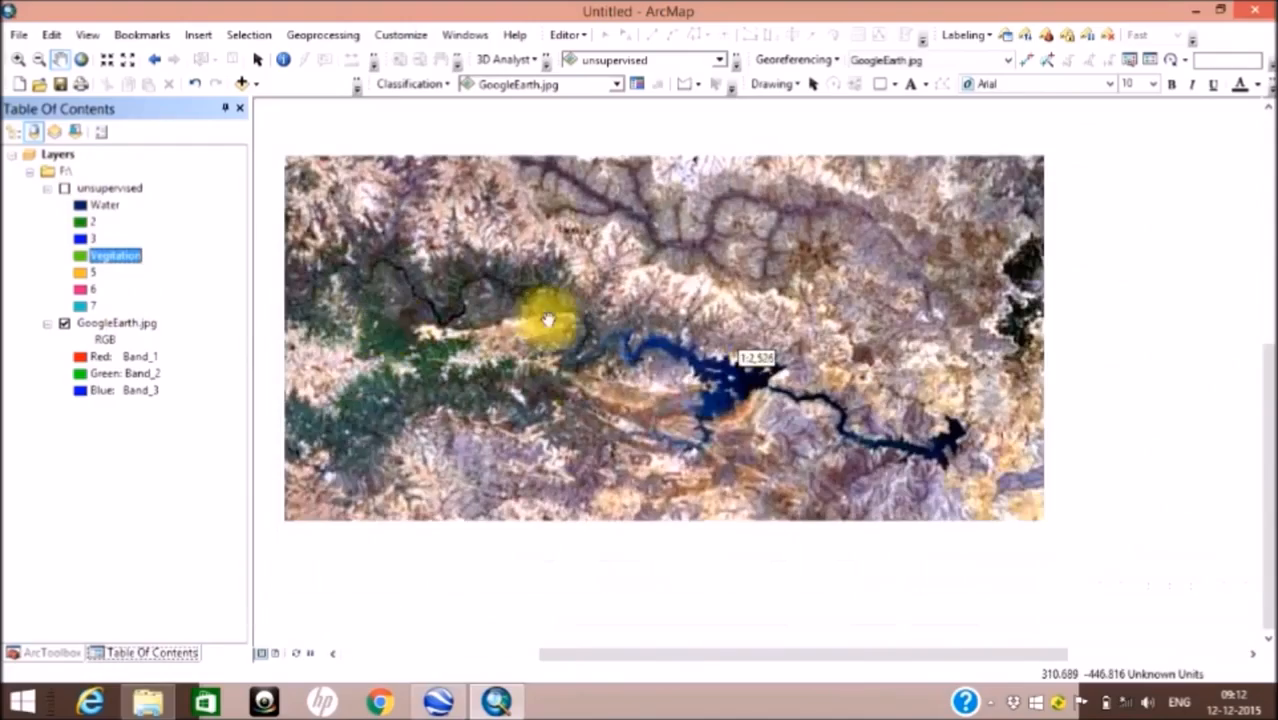
scroll(585, 399, down, 2)
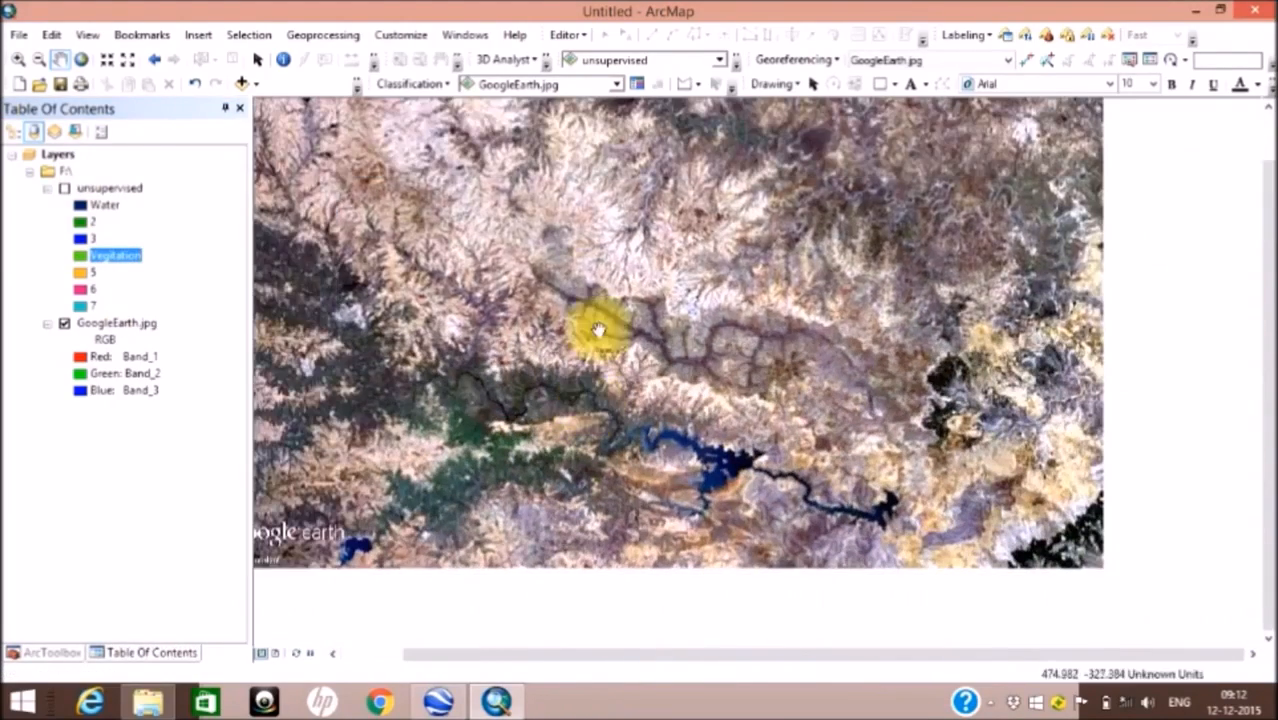
scroll(642, 371, down, 2)
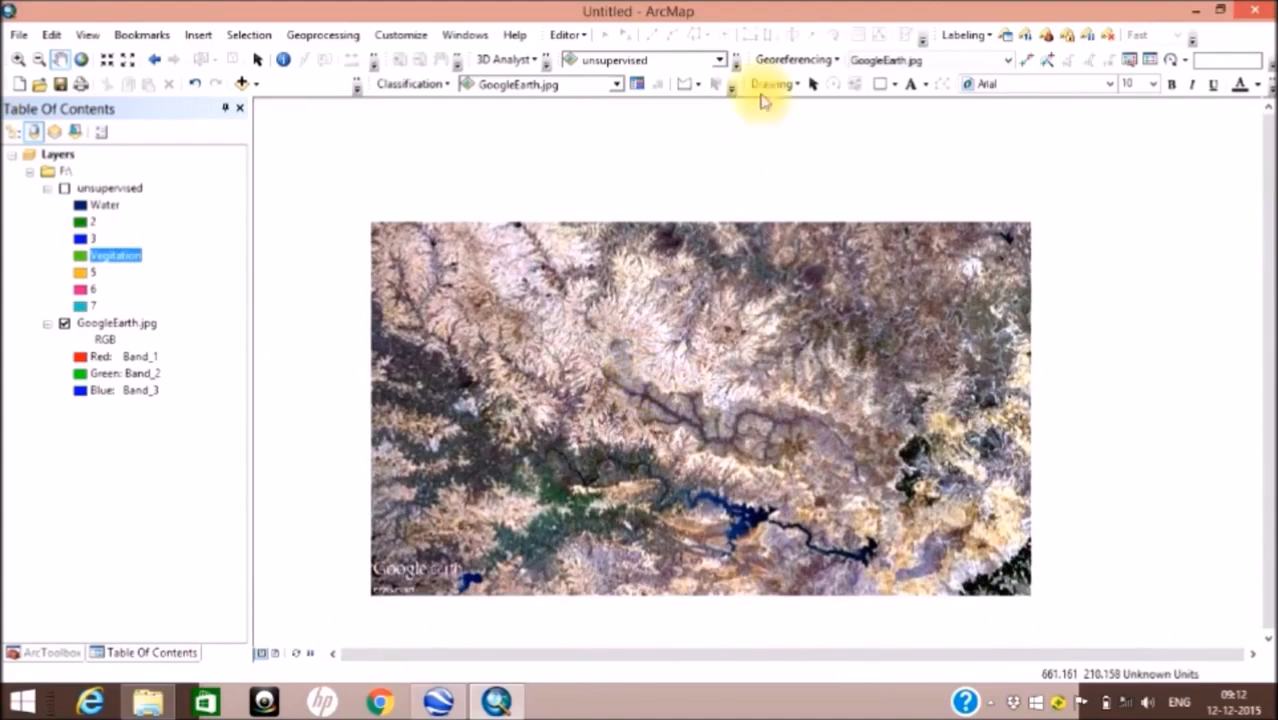
click(408, 85)
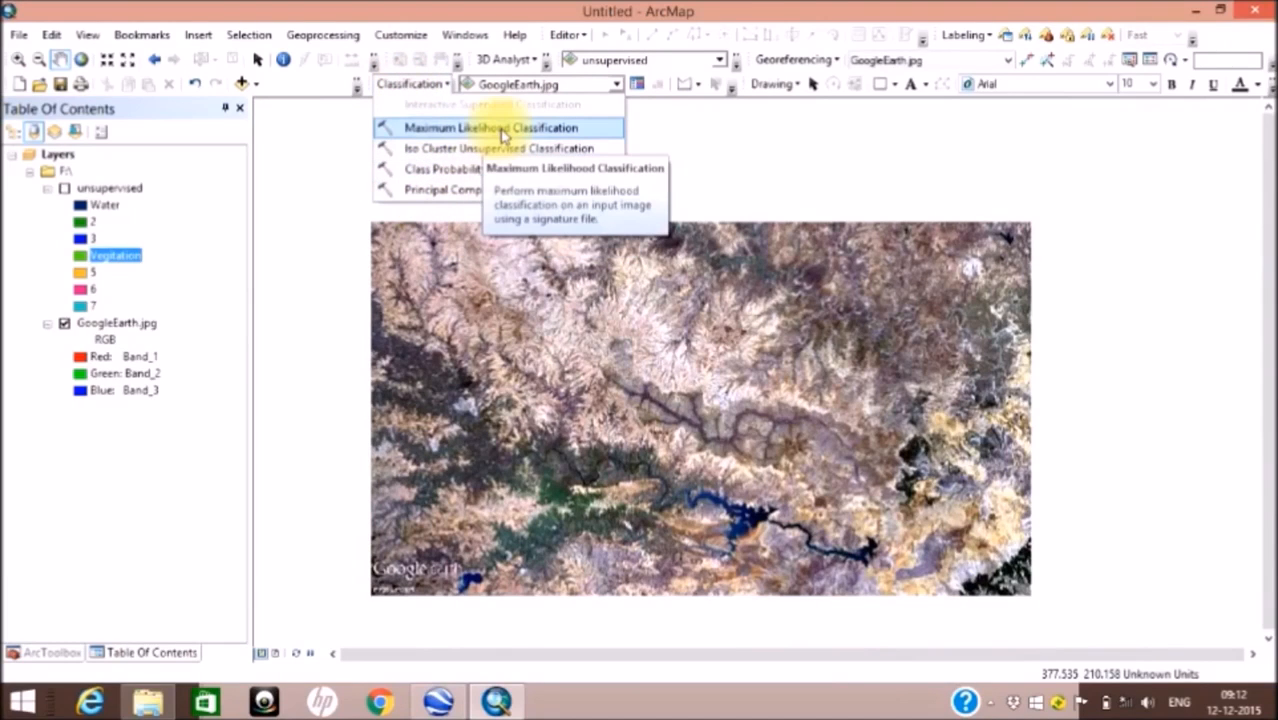
click(643, 10)
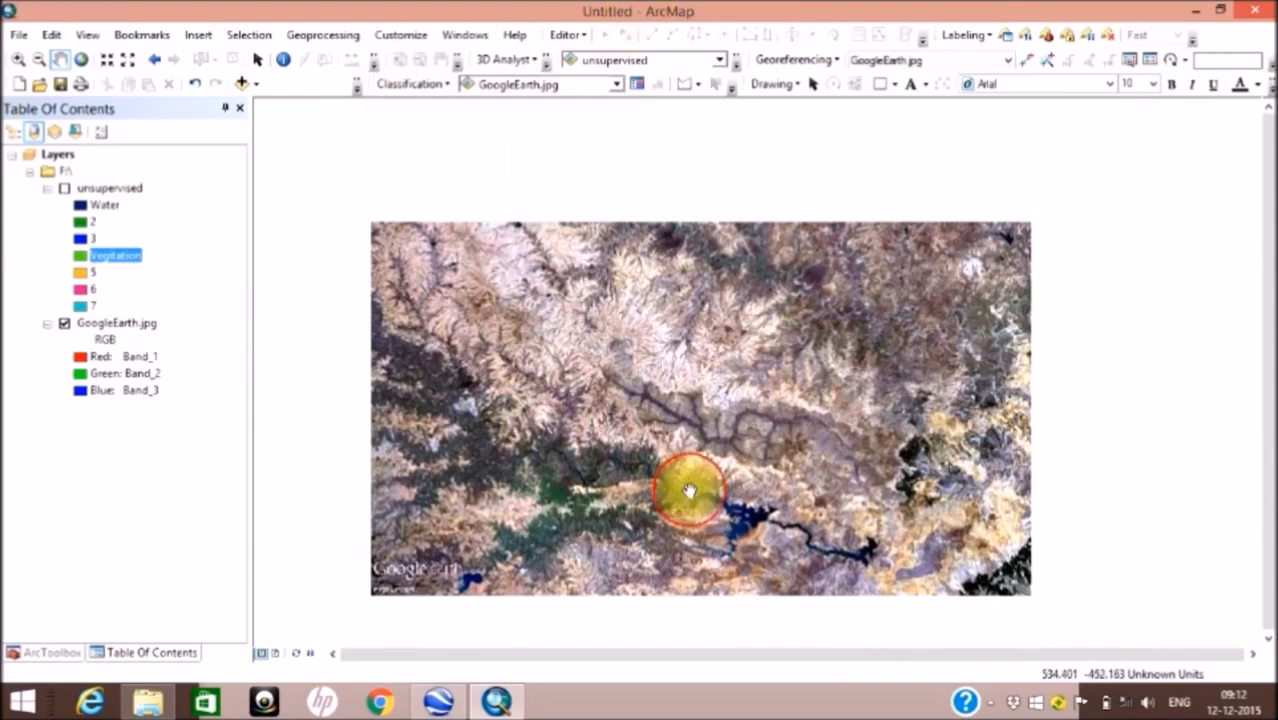
Step: Open the Training Sample Manager and draw a small polygon training sample inside the dark water of the central reservoir
click(636, 88)
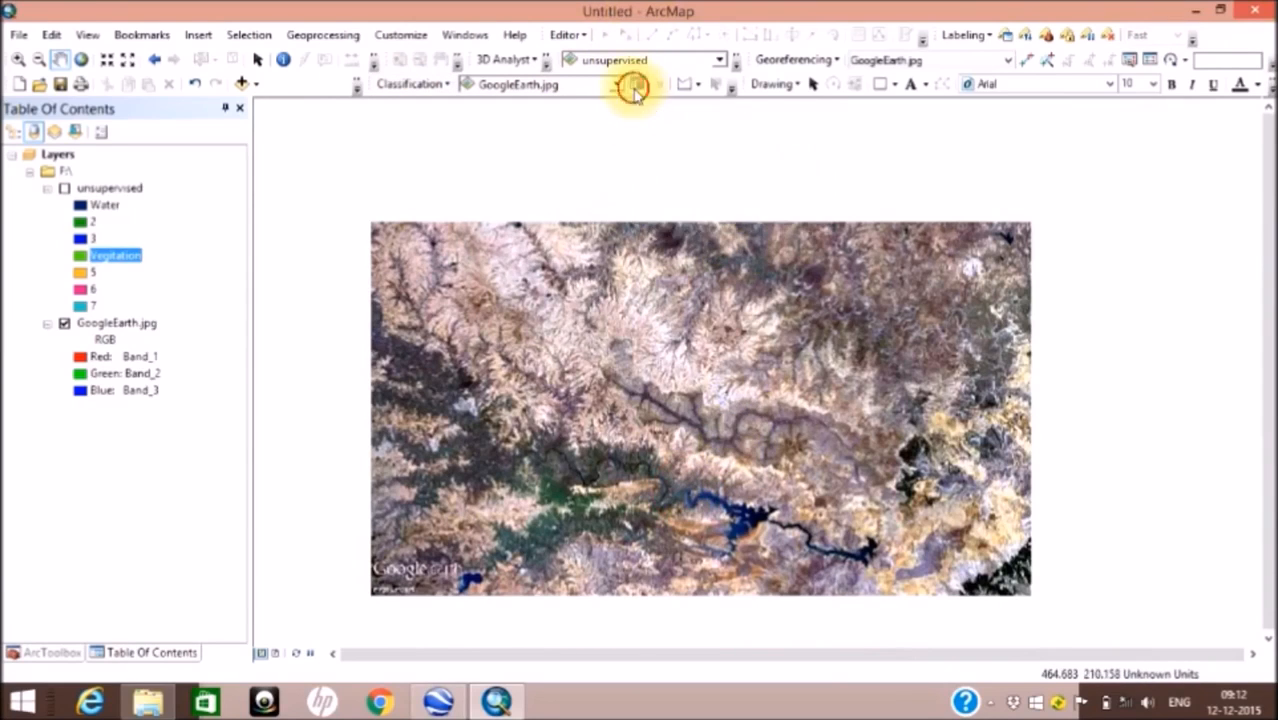
scroll(915, 379, up, 1)
scroll(915, 379, down, 2)
drag(1049, 262, 1110, 224)
scroll(968, 363, up, 2)
scroll(967, 363, down, 4)
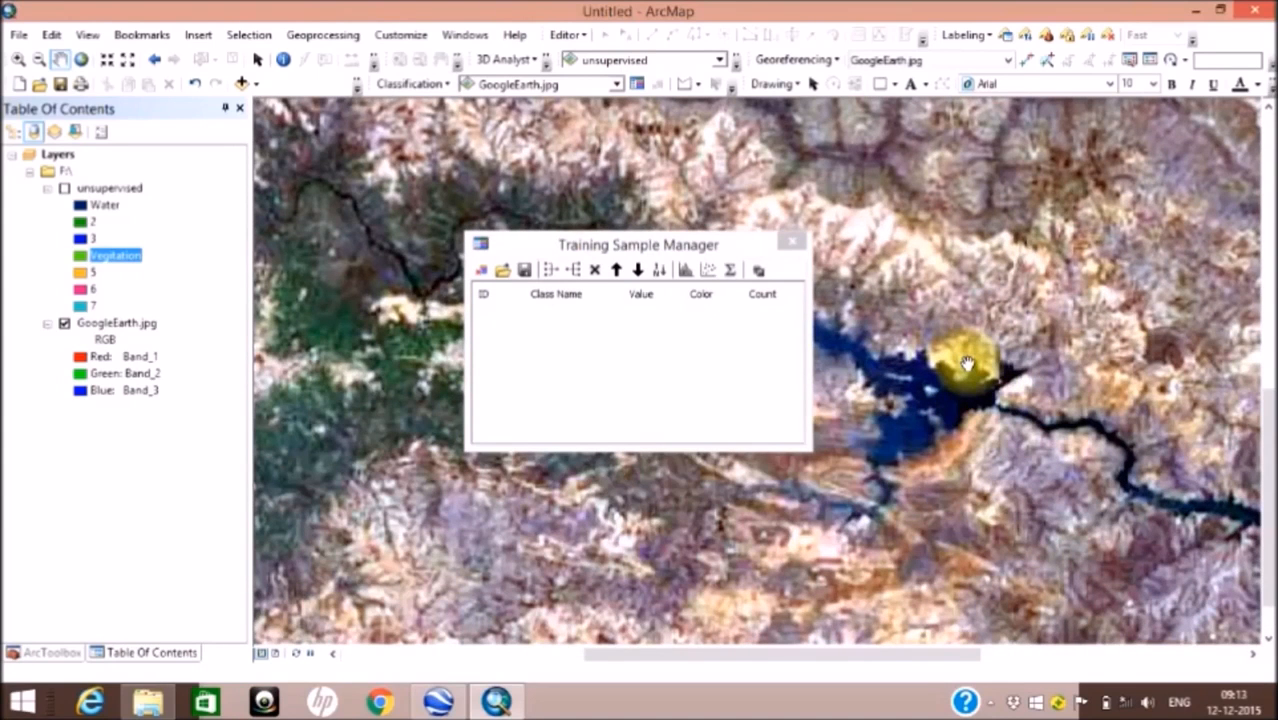
click(682, 88)
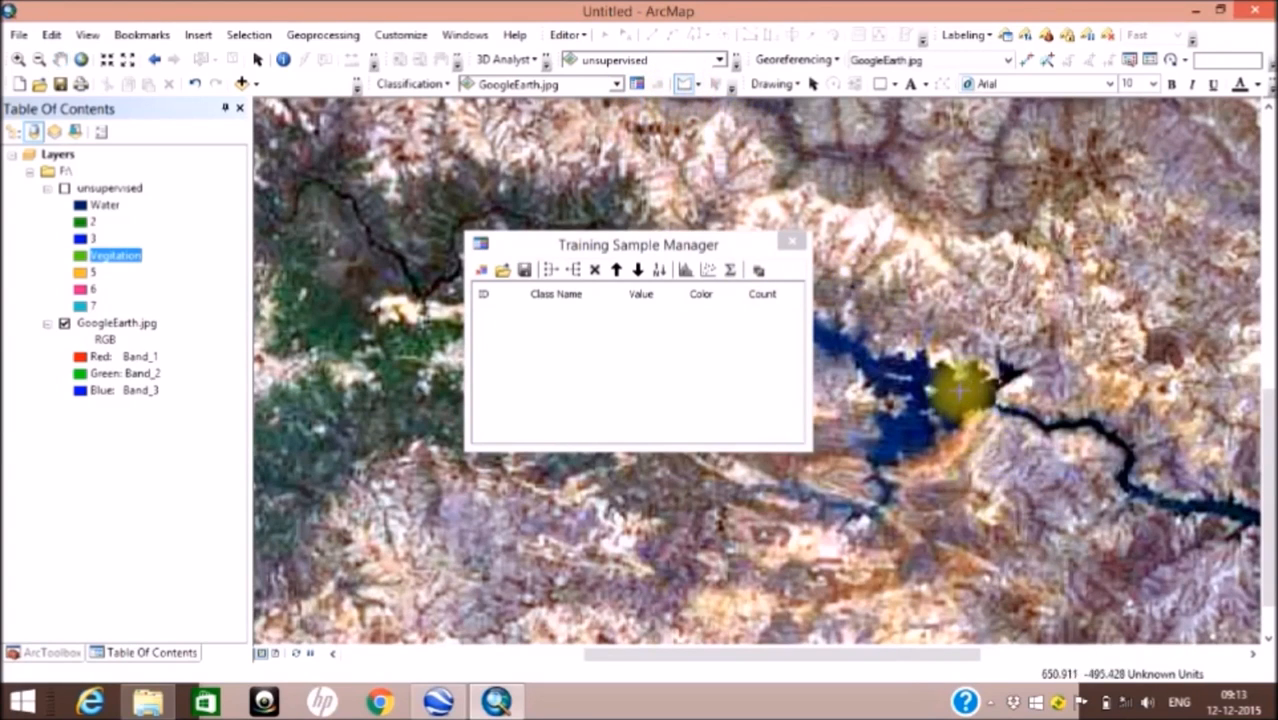
click(943, 388)
click(978, 391)
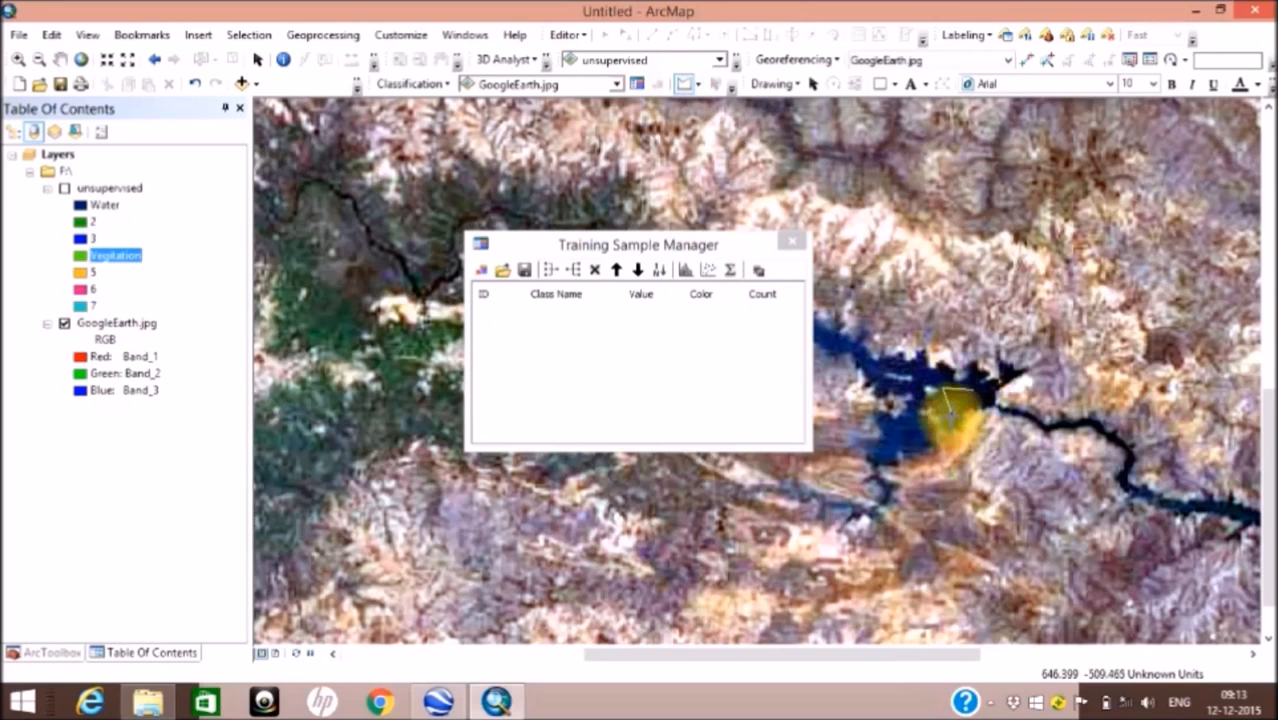
click(952, 414)
double_click(975, 398)
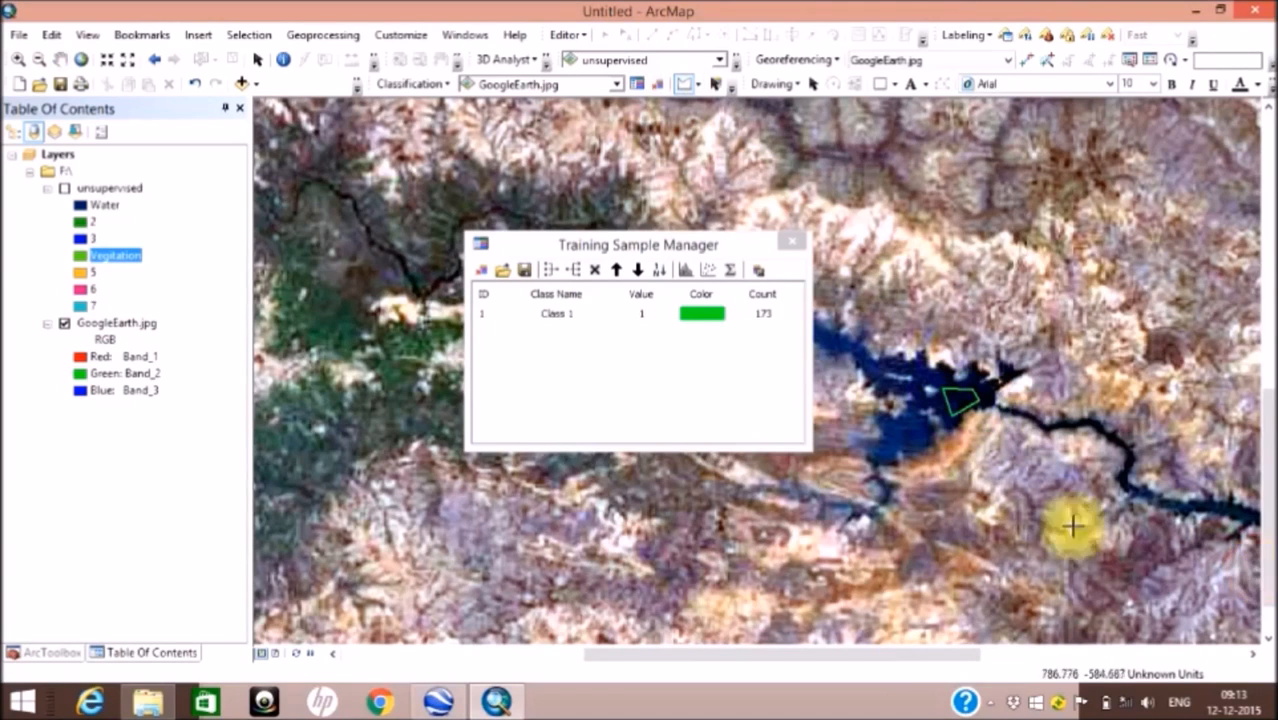
Step: Name the reservoir training class Water and color it dark blue
double_click(570, 311)
text(Water)
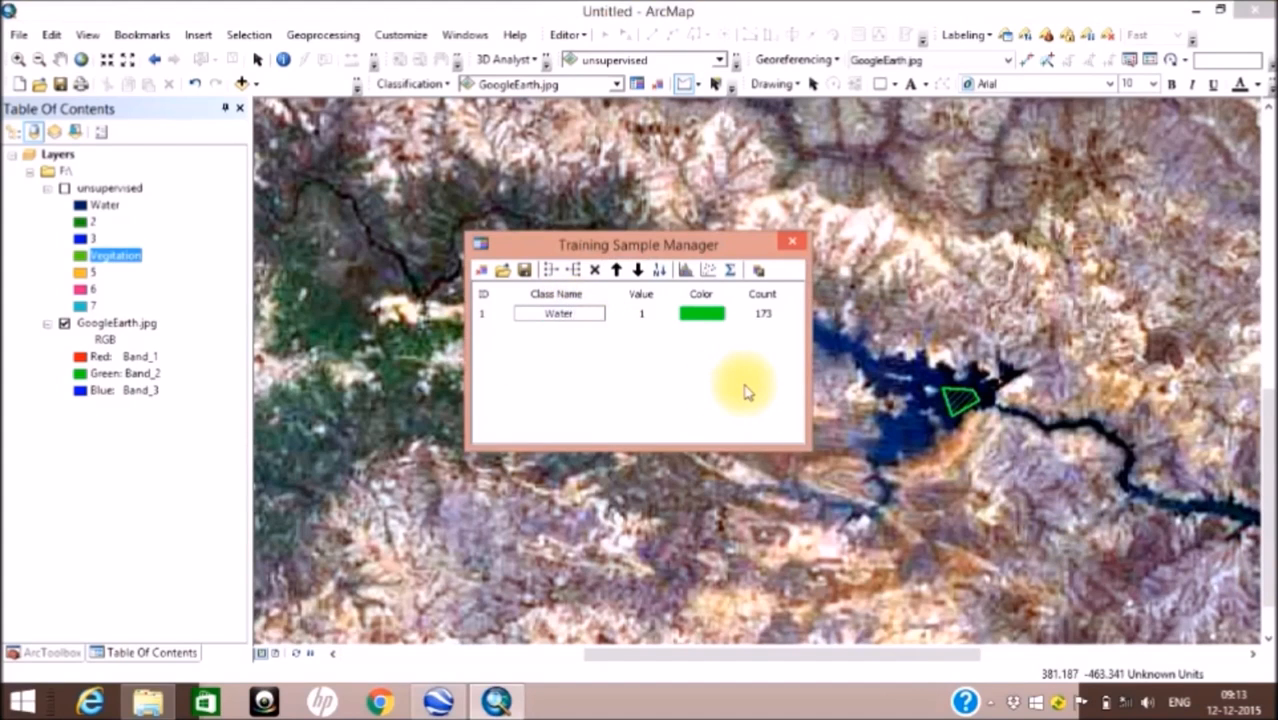
click(699, 313)
click(699, 313)
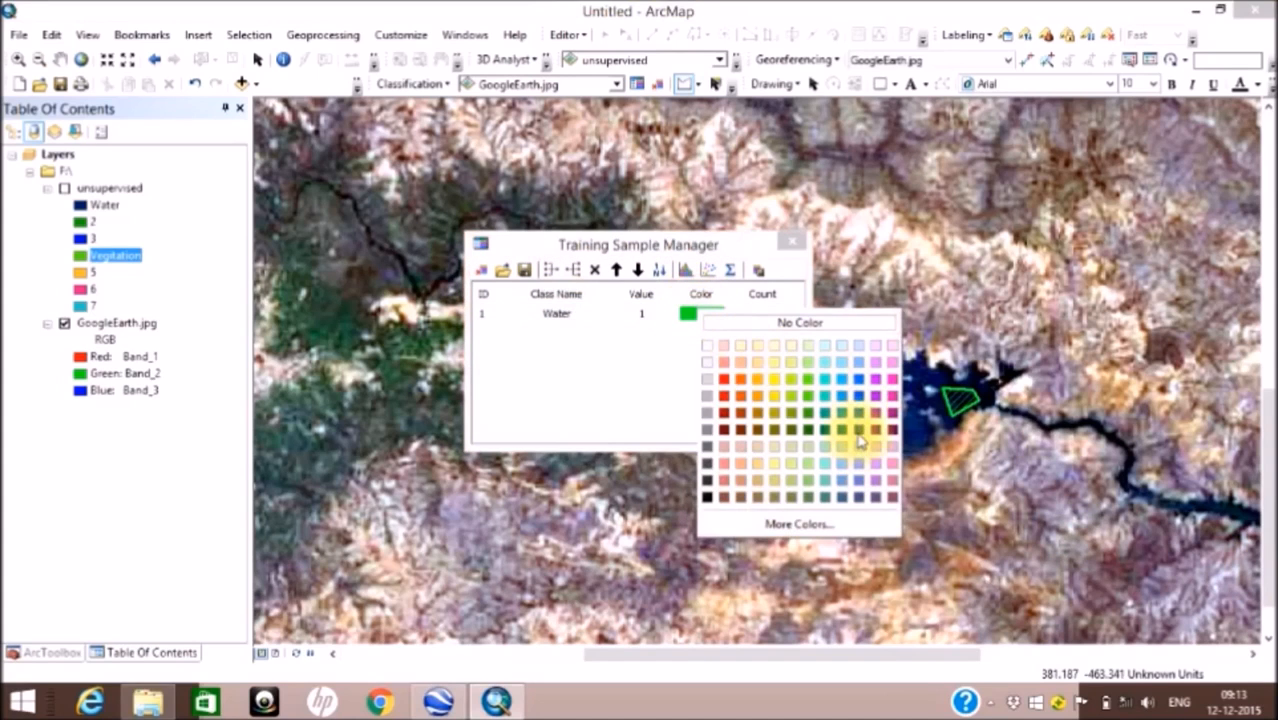
click(857, 430)
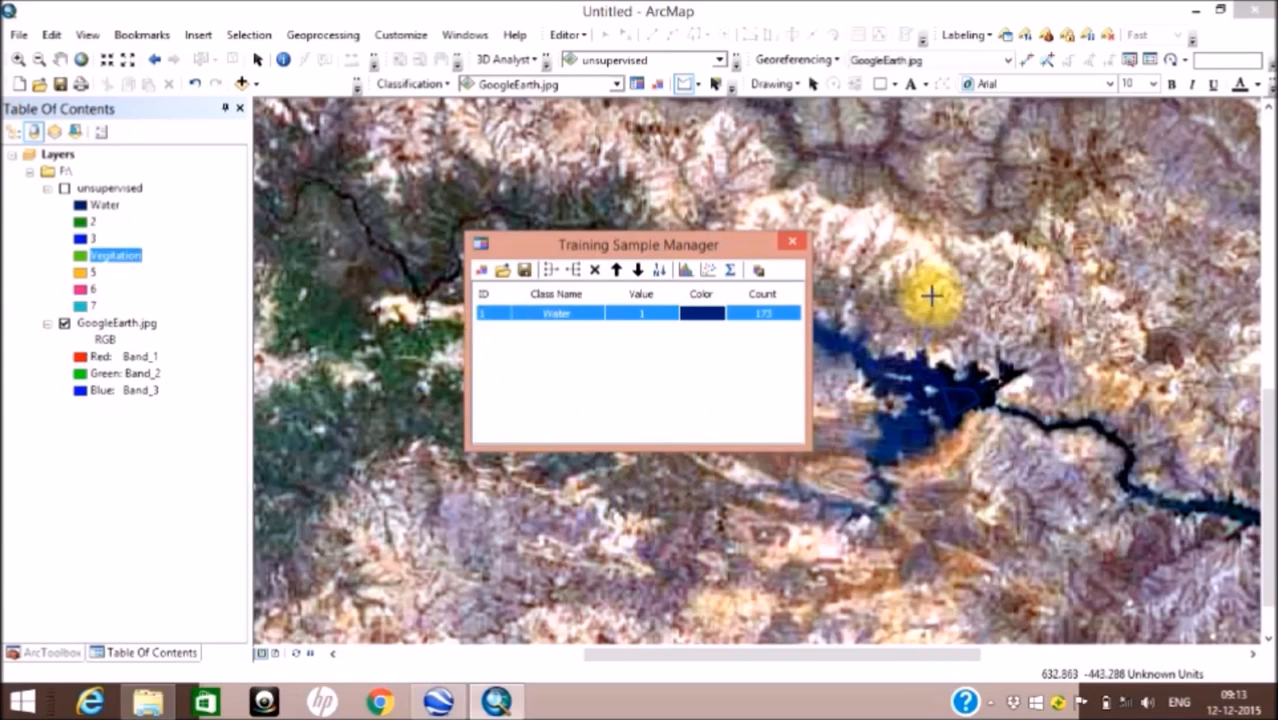
Step: Draw a small four-sided training polygon on the bright green area just south-west of the winding river, west of the reservoir
scroll(933, 294, down, 1)
scroll(843, 309, up, 1)
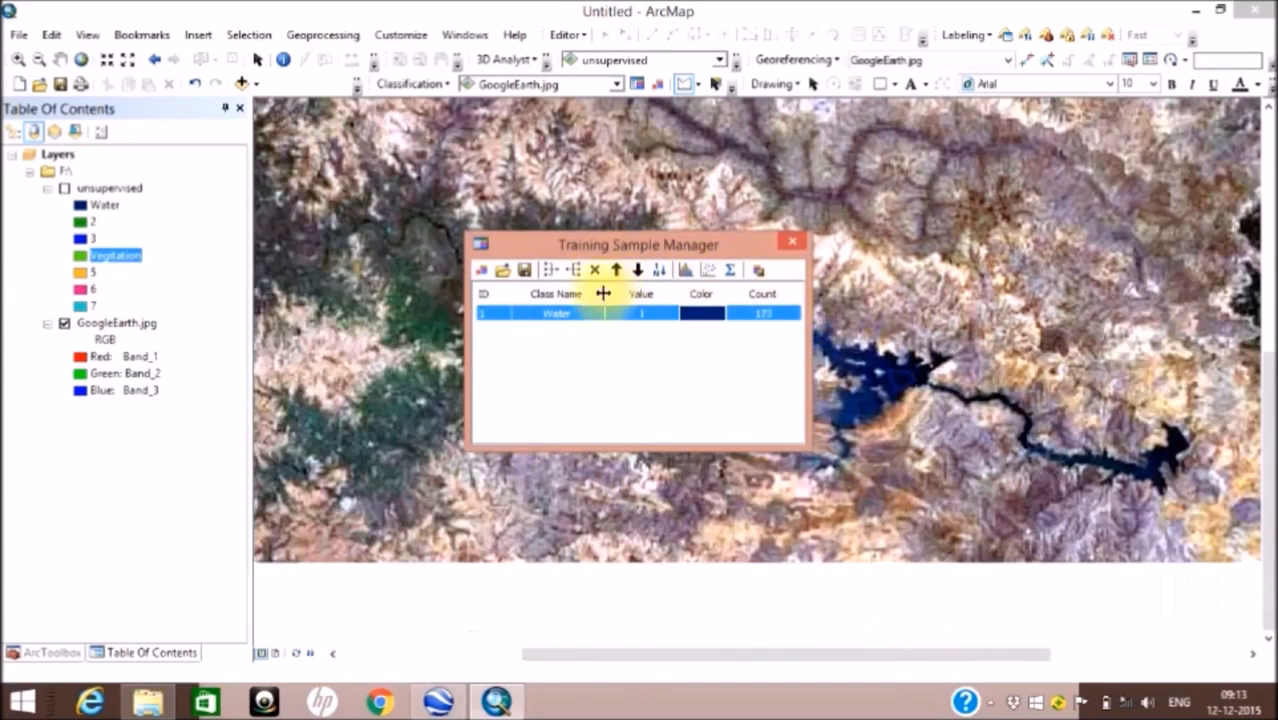
drag(589, 249, 703, 247)
click(685, 91)
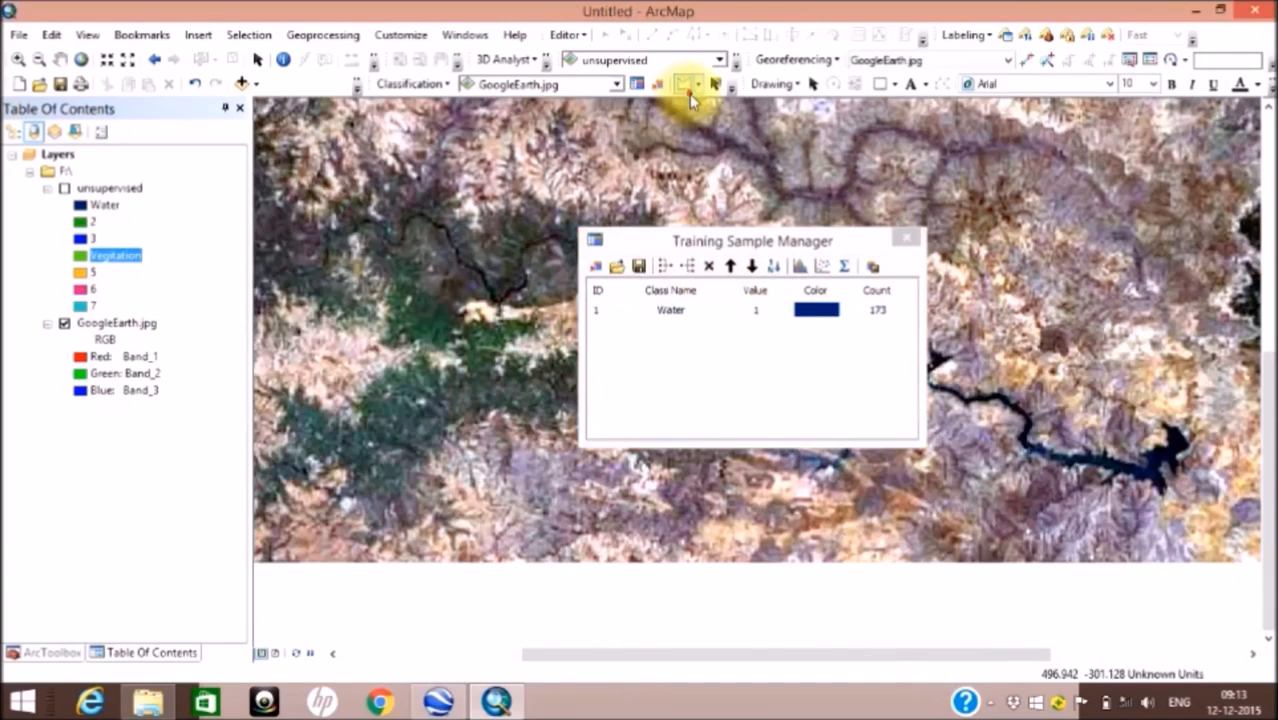
click(415, 309)
click(433, 314)
click(442, 330)
double_click(426, 324)
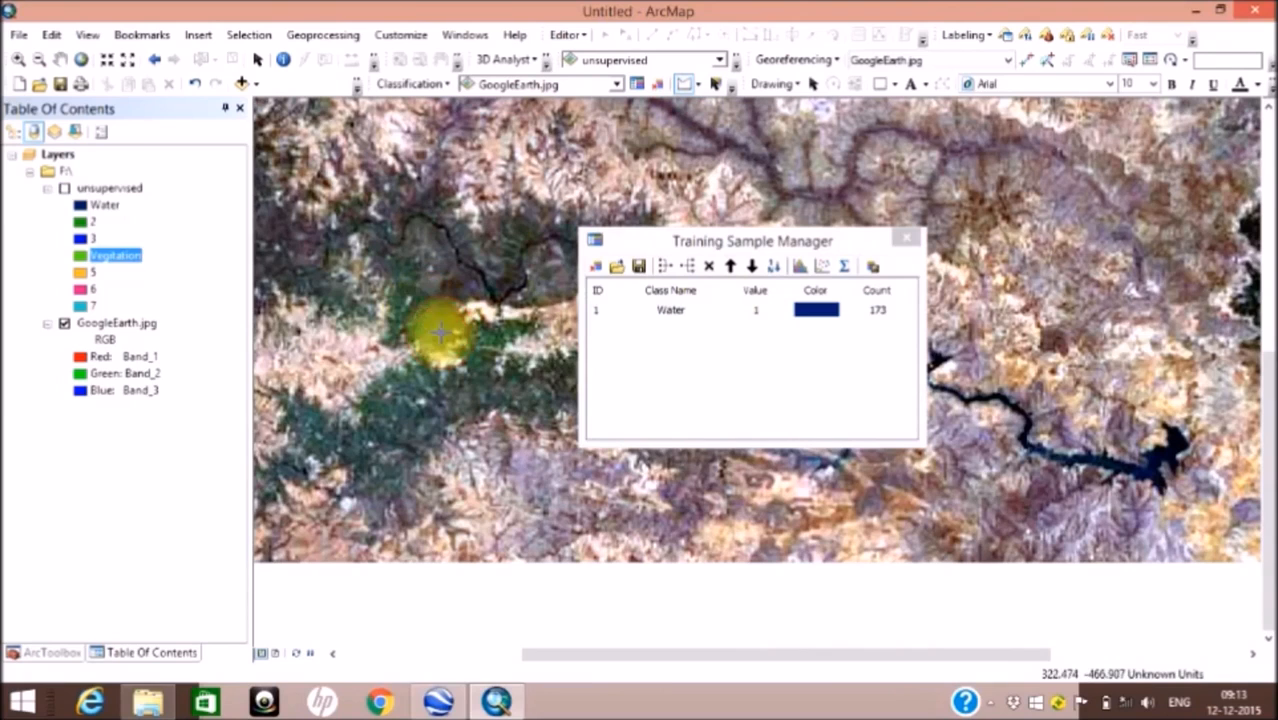
Step: Name the second training class Vegetation and color it dark green
double_click(685, 327)
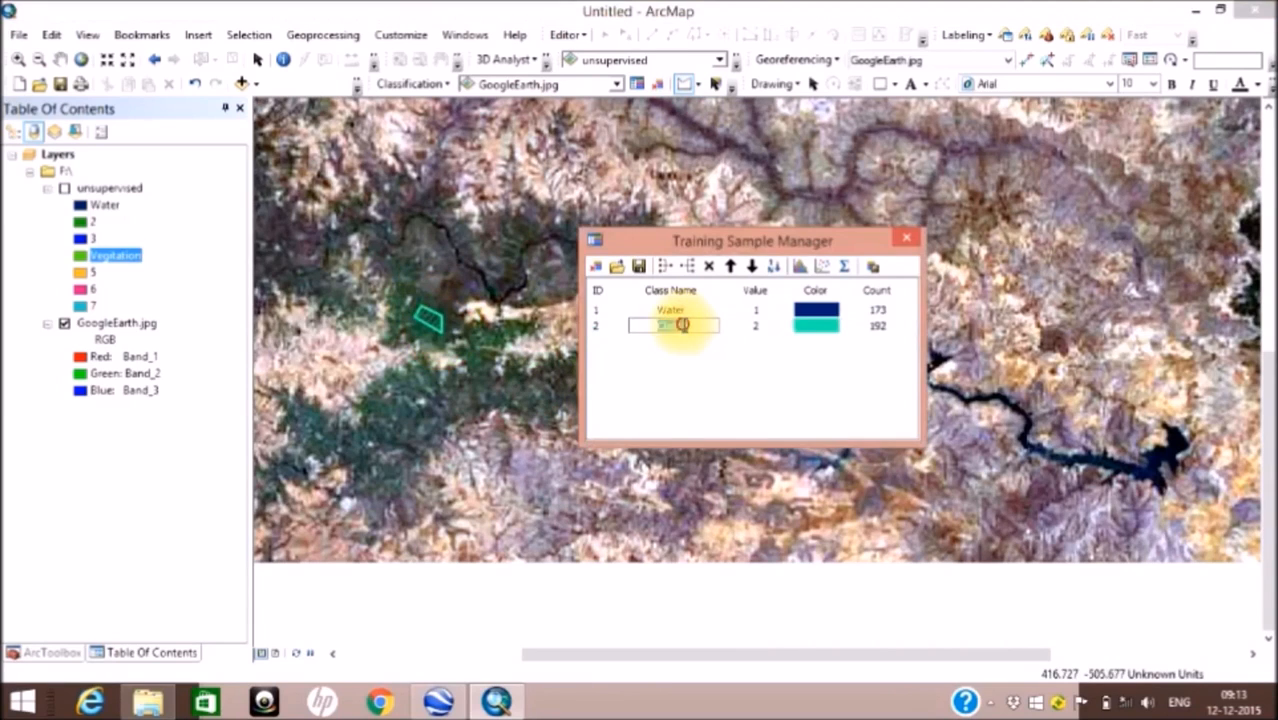
drag(676, 327, 603, 328)
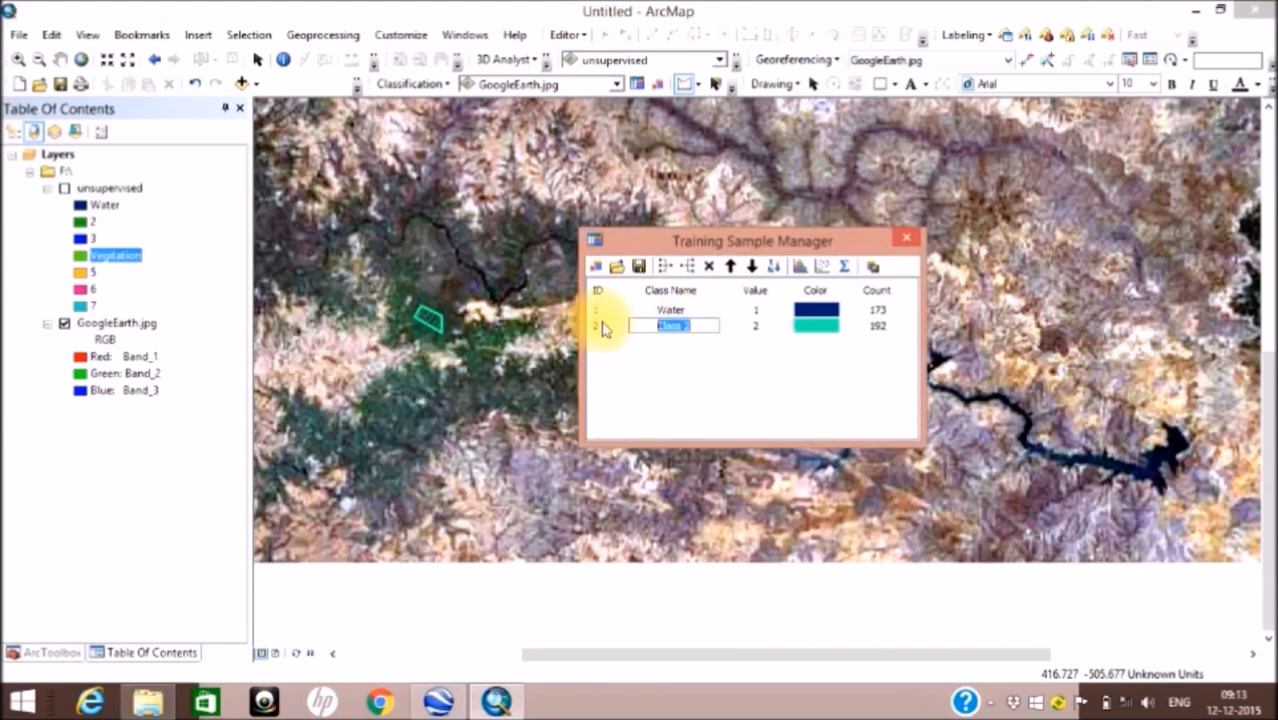
text(Vegetation)
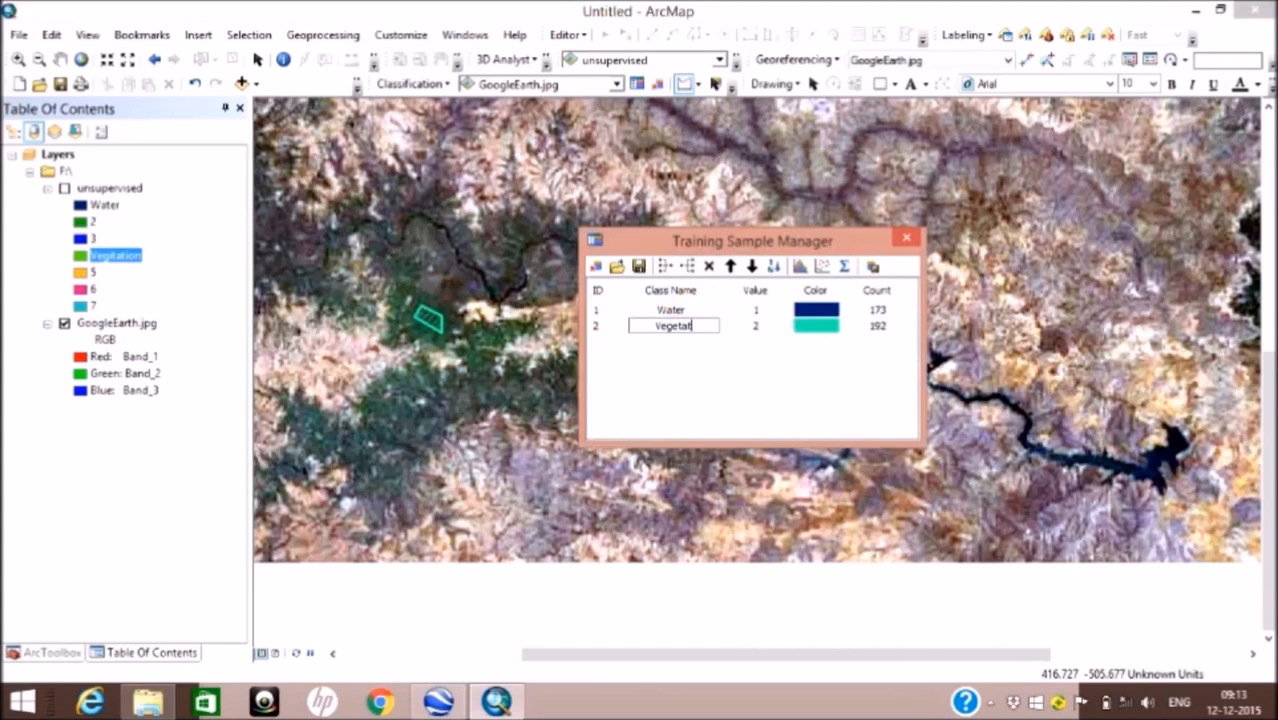
click(810, 327)
click(810, 327)
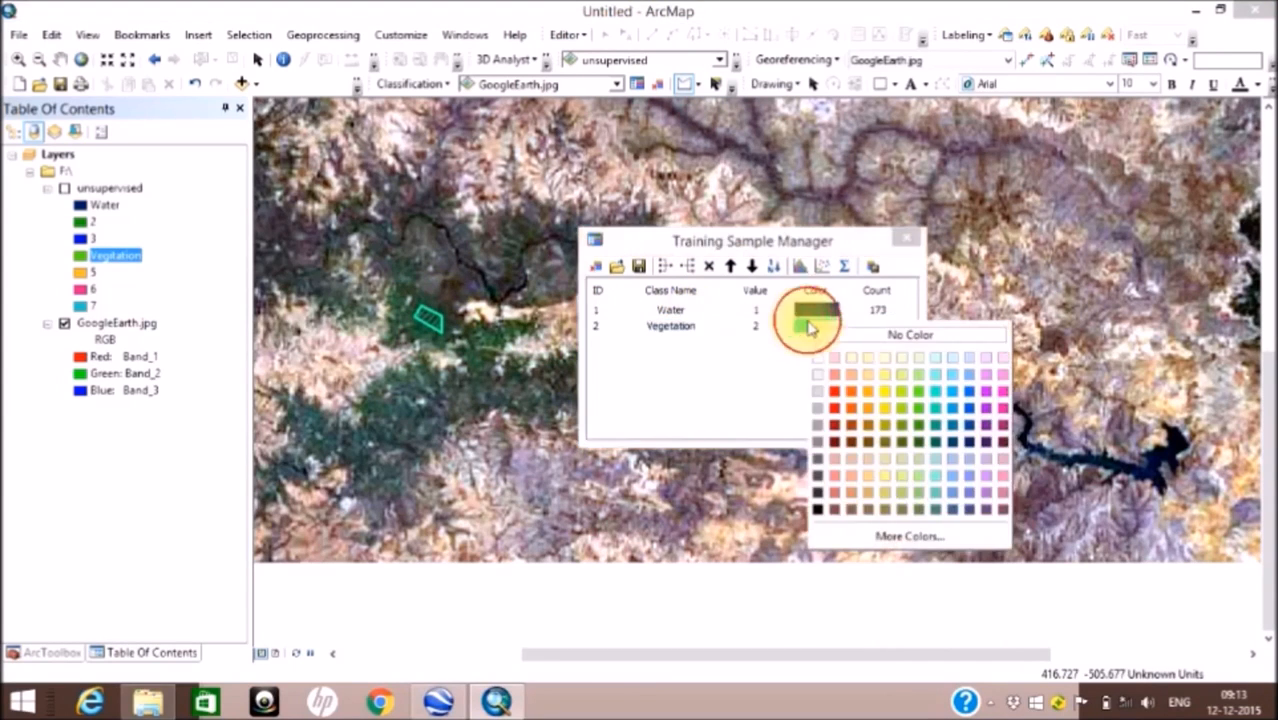
click(918, 451)
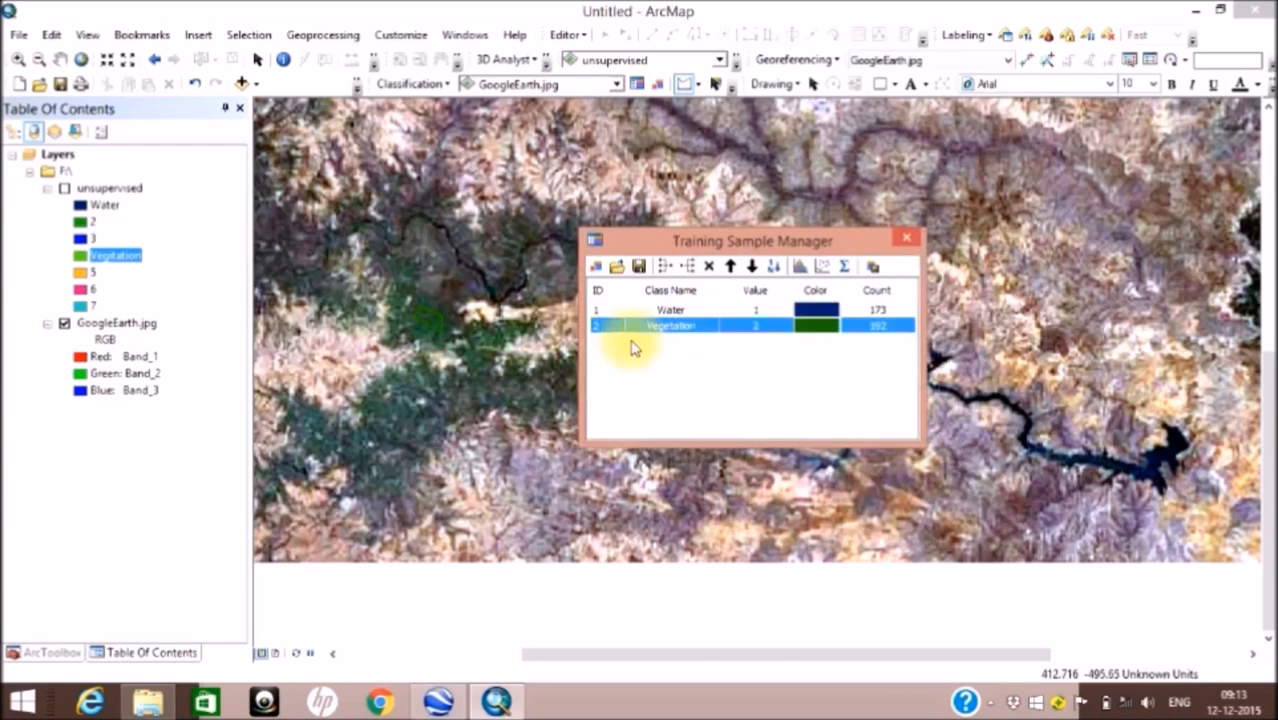
Step: Draw two more training polygons, one on the brown terrain beside the northern river branches and one on the pale ridges west of them
scroll(529, 235, down, 1)
scroll(529, 235, up, 4)
scroll(529, 235, down, 2)
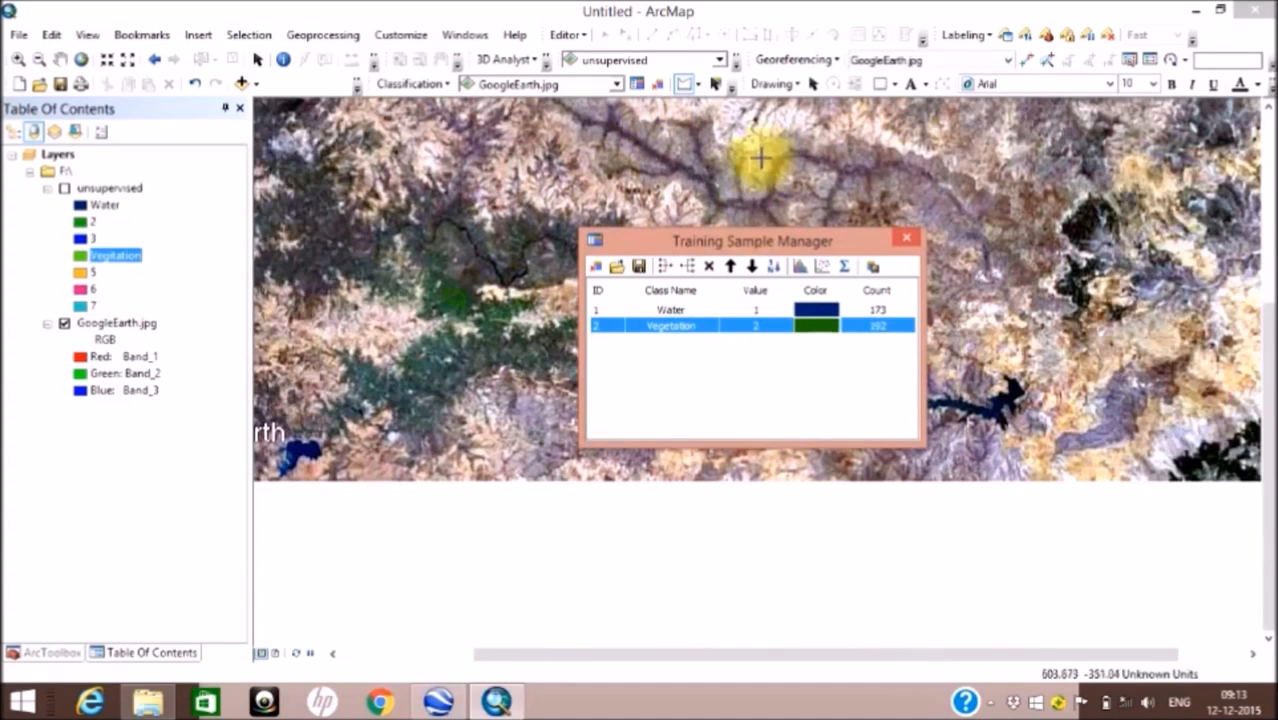
click(773, 155)
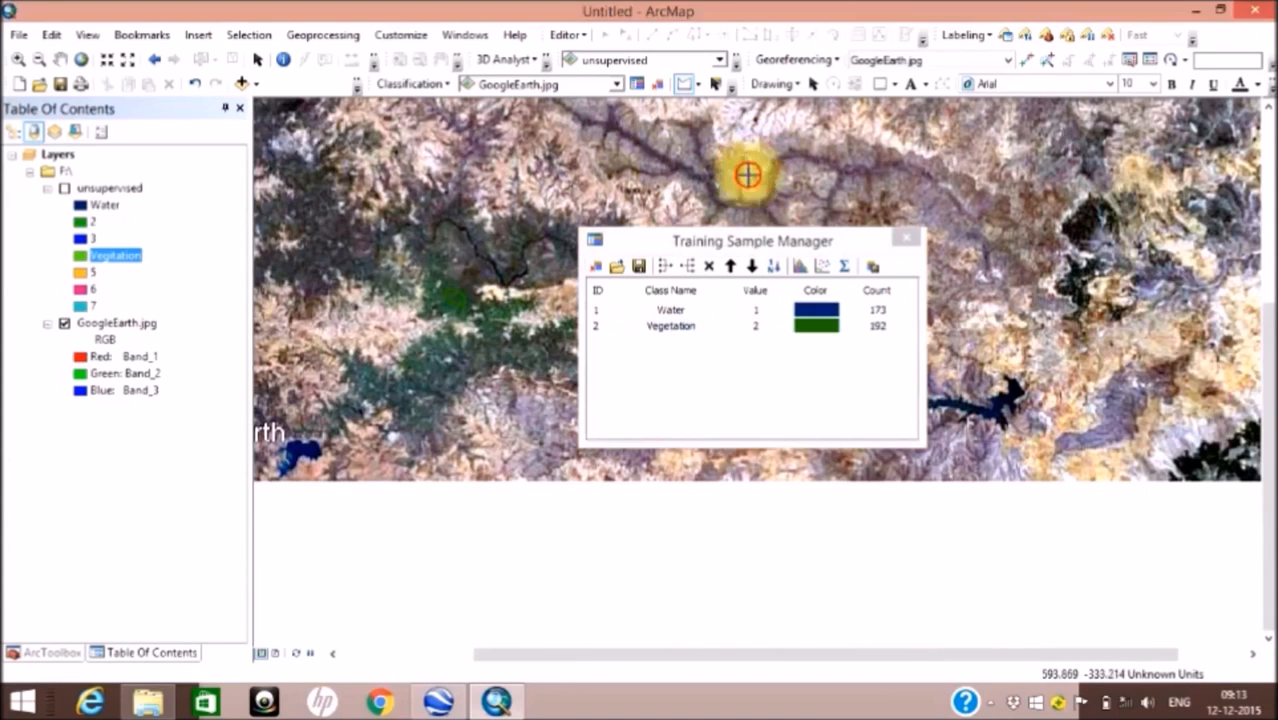
double_click(760, 187)
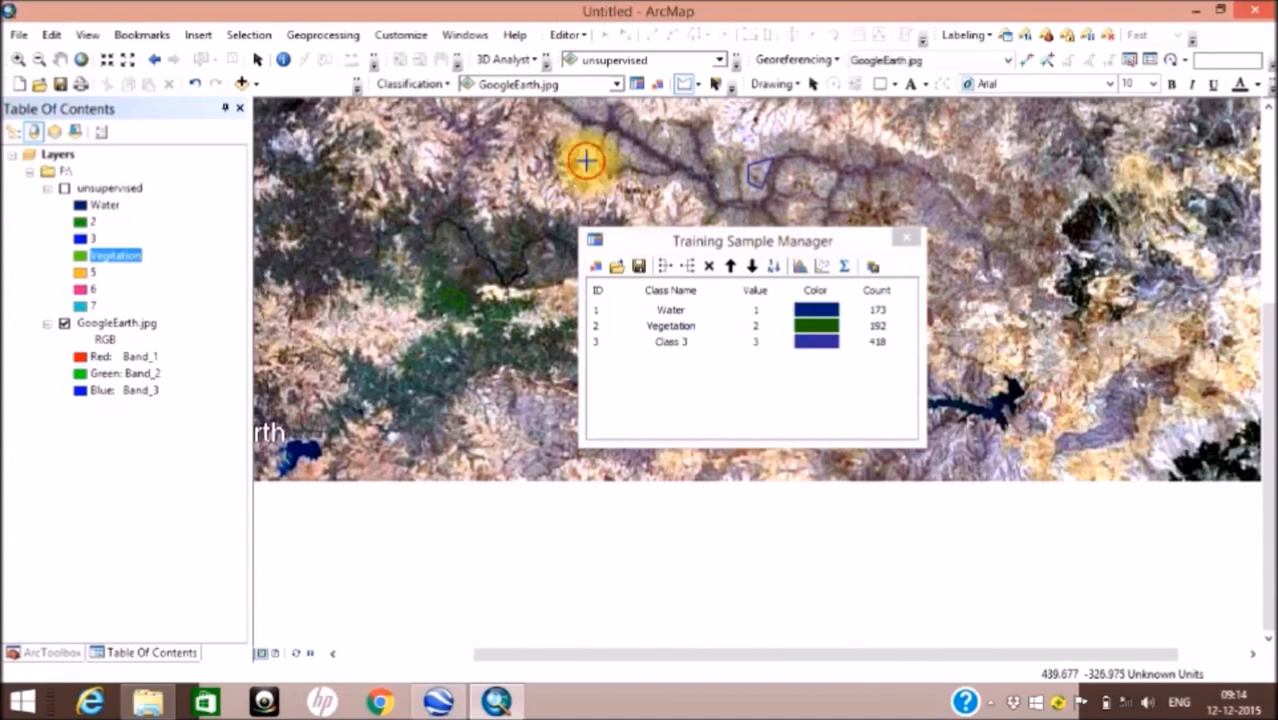
double_click(582, 199)
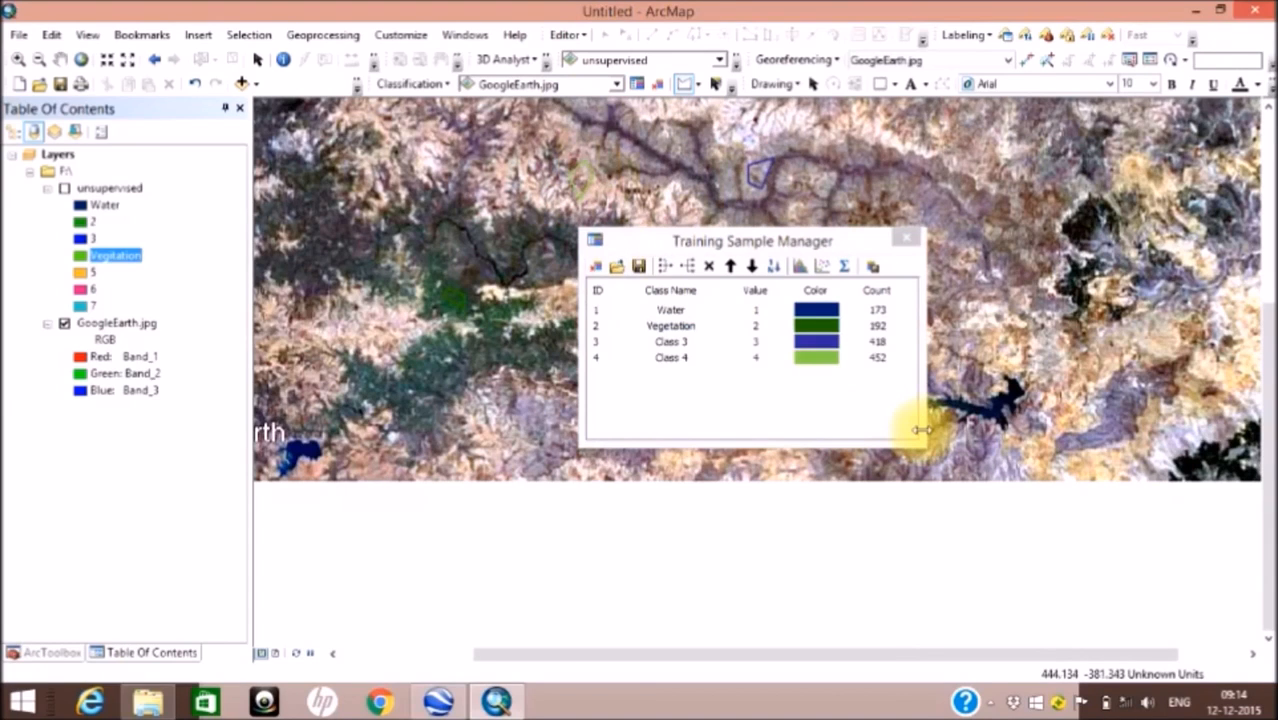
Step: Save the training samples as signature file GoogleEarth on drive F: and close the Training Sample Manager
click(873, 268)
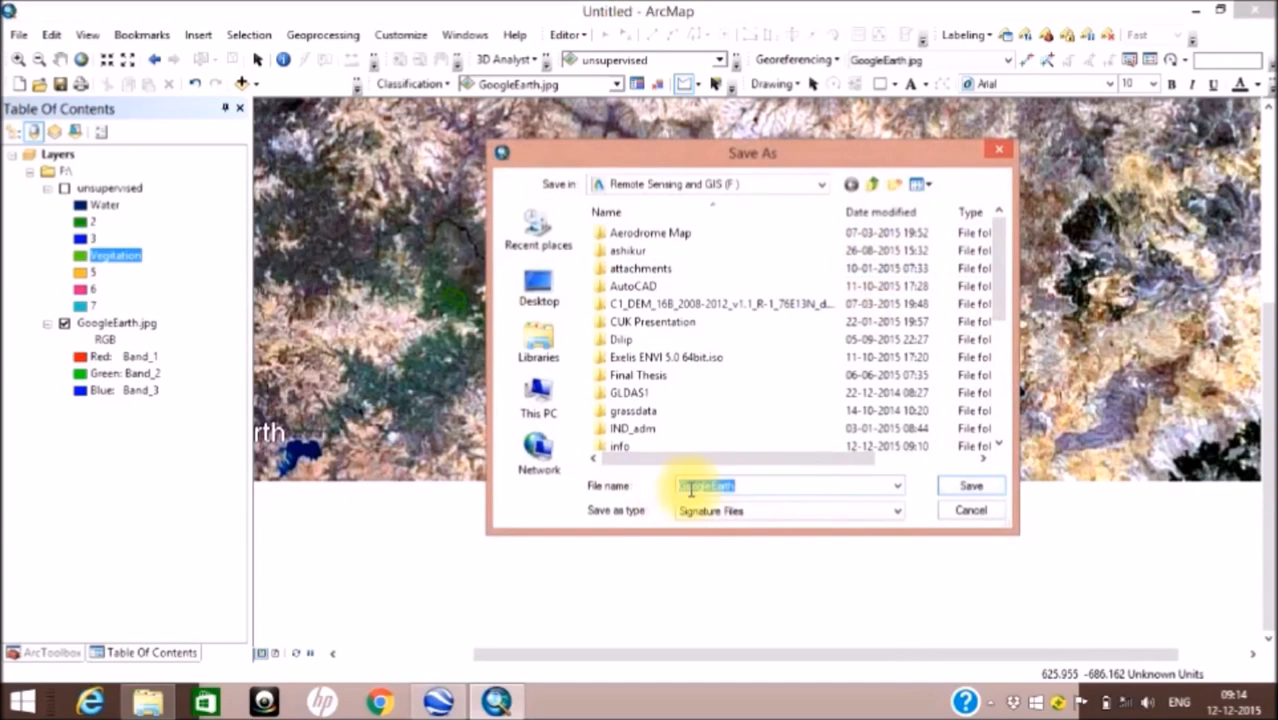
click(974, 486)
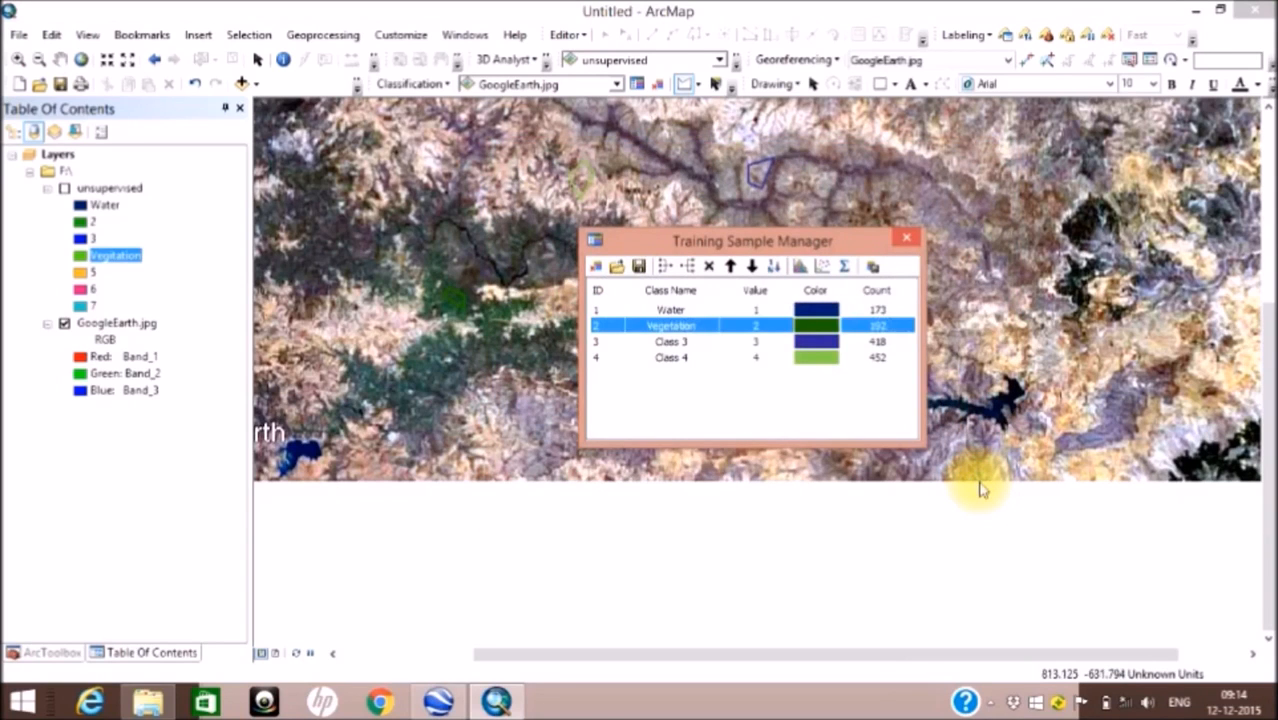
click(907, 238)
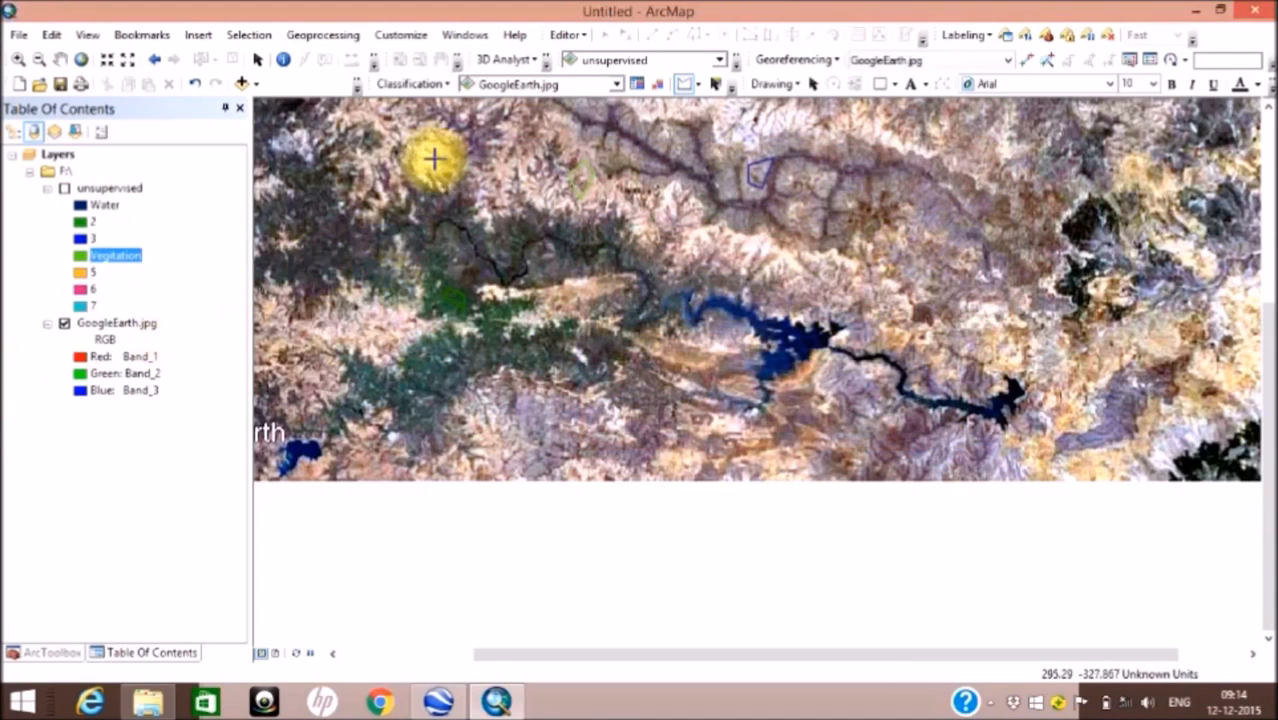
Step: Run Maximum Likelihood Classification on GoogleEarth.jpg using the signature file F:\googleearth.gsg
click(420, 85)
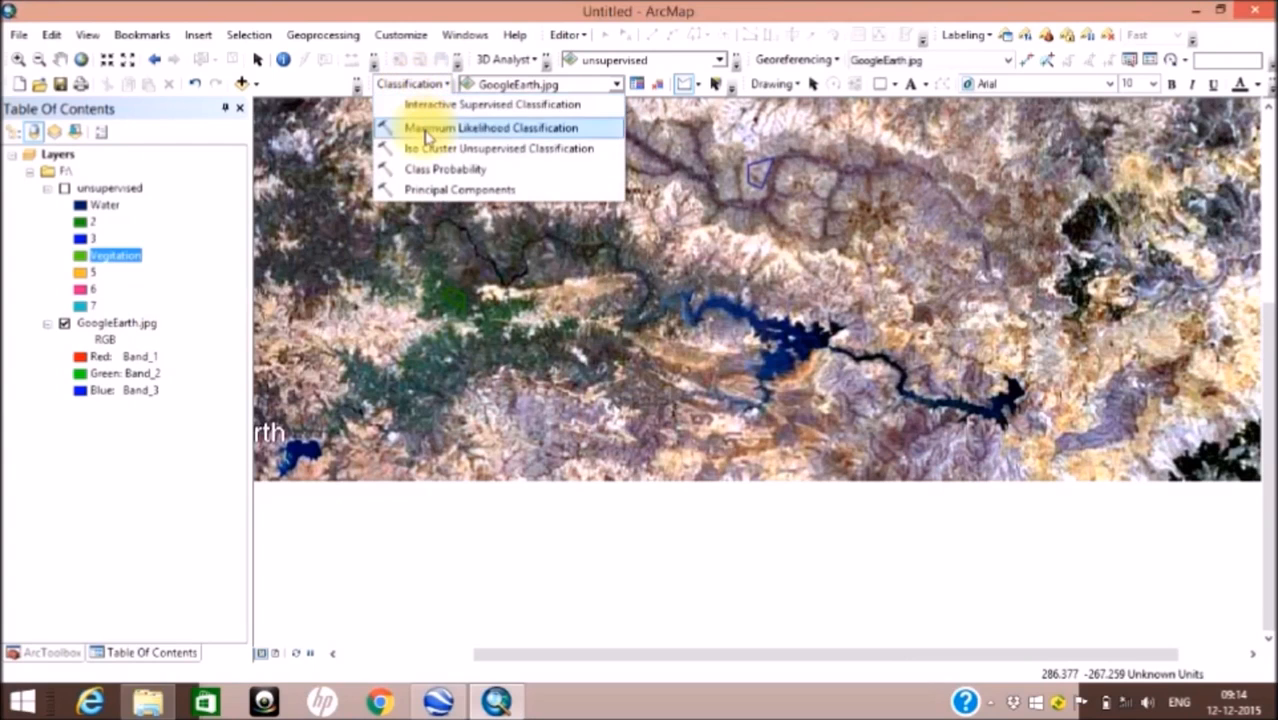
click(426, 130)
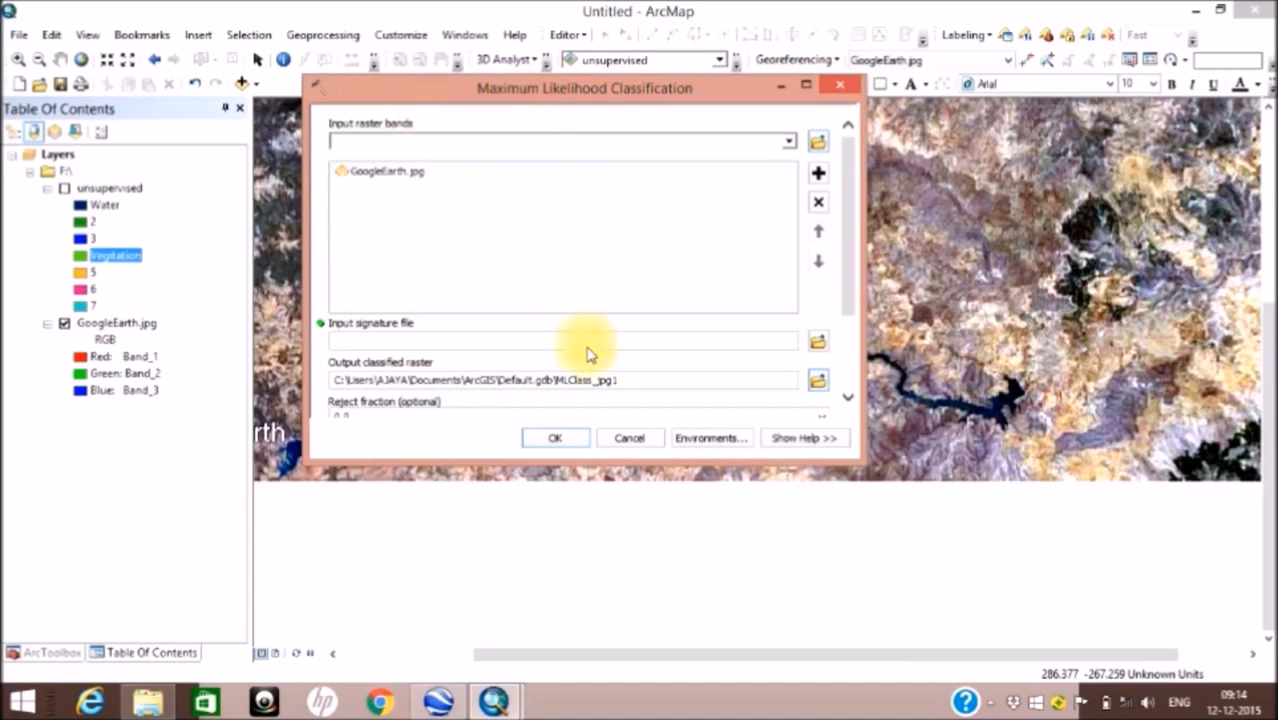
click(818, 342)
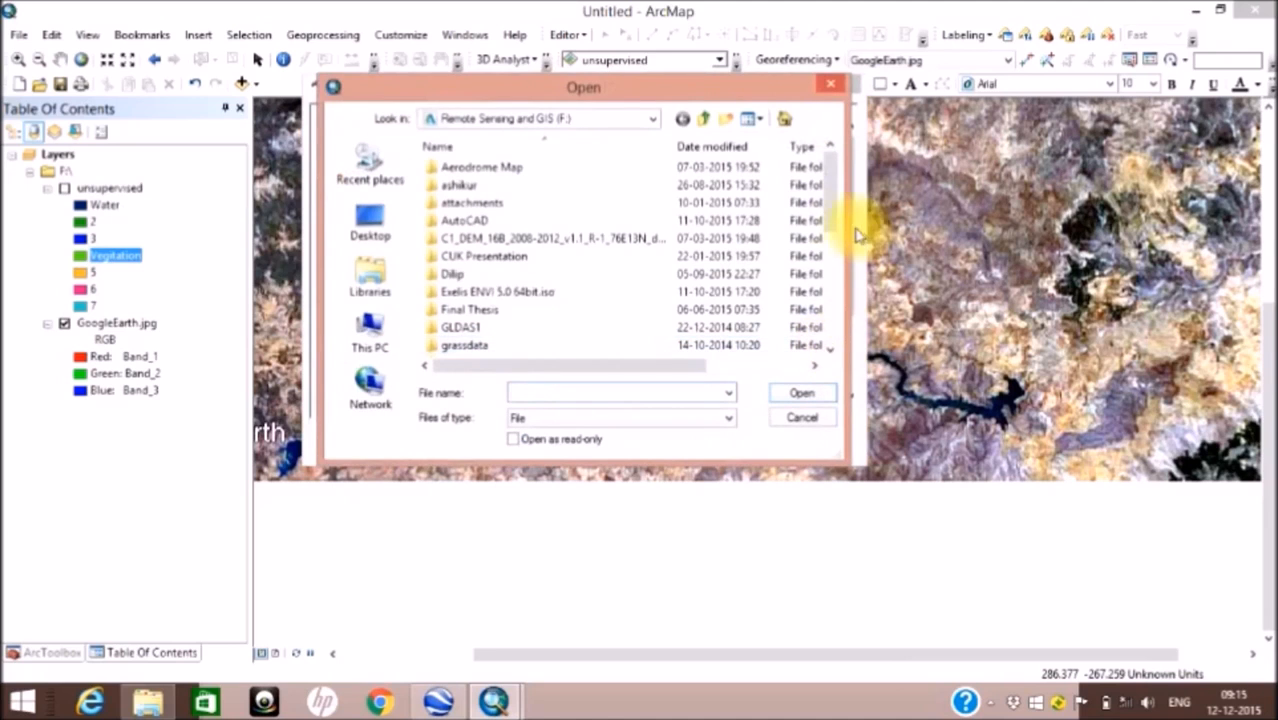
drag(832, 220, 836, 357)
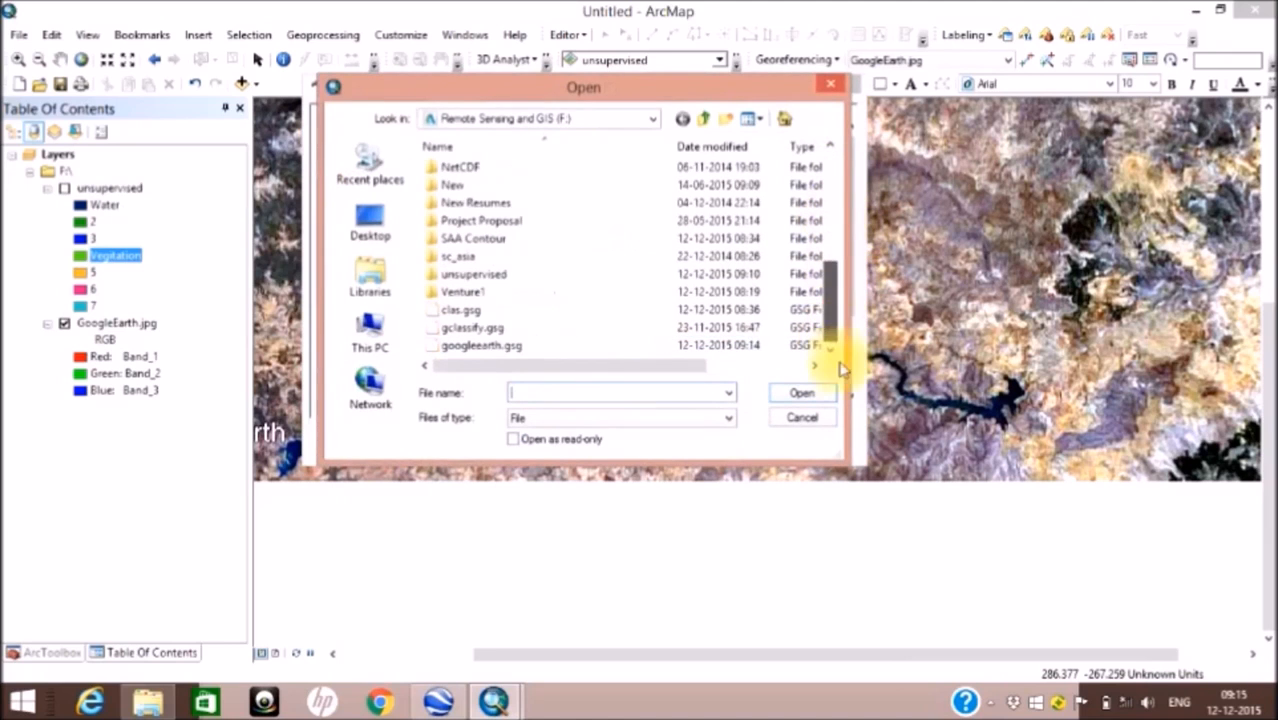
click(509, 350)
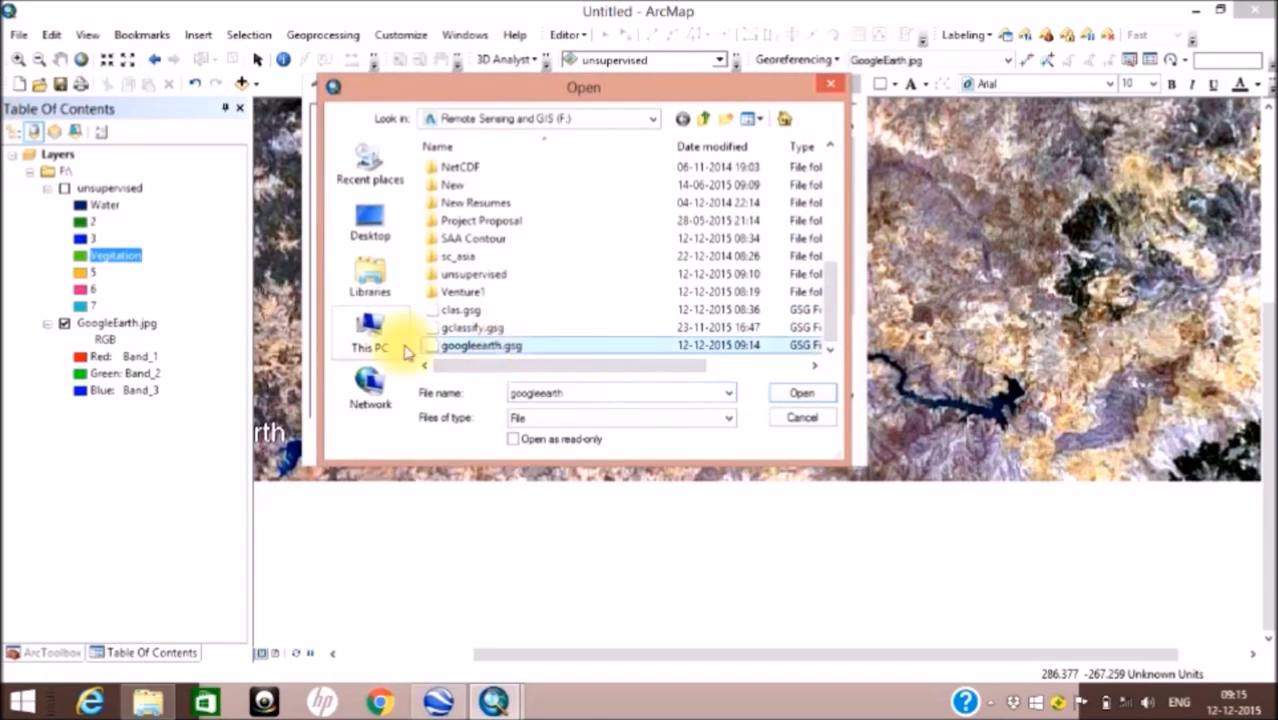
click(805, 393)
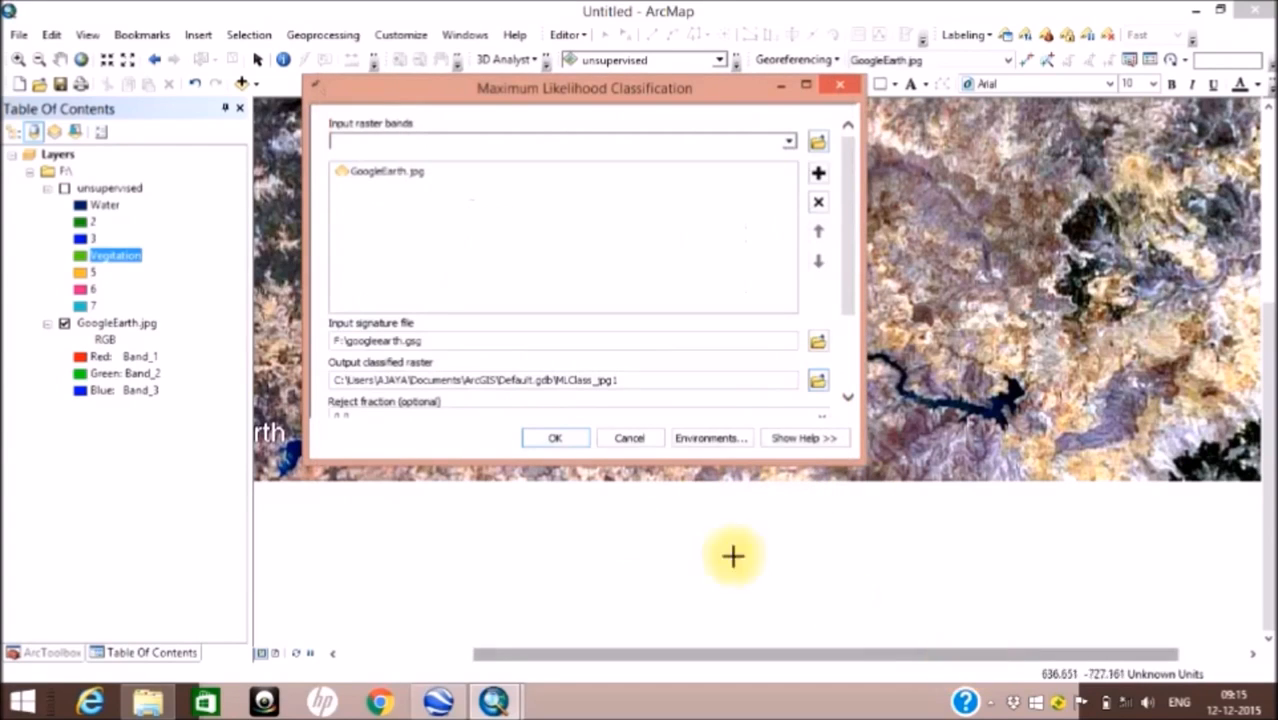
scroll(755, 370, down, 1)
click(555, 438)
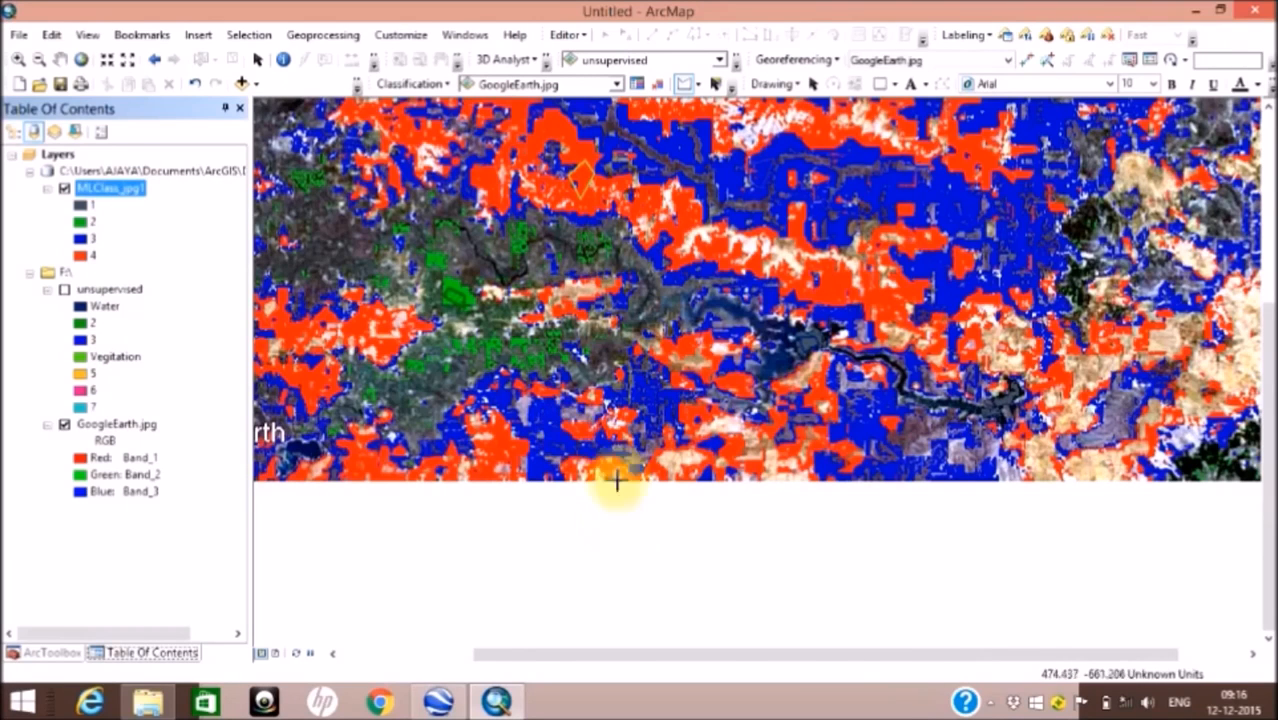
Step: Examine how the four classes are distributed across the full extent of the maximum likelihood raster
scroll(625, 345, down, 1)
scroll(625, 345, up, 2)
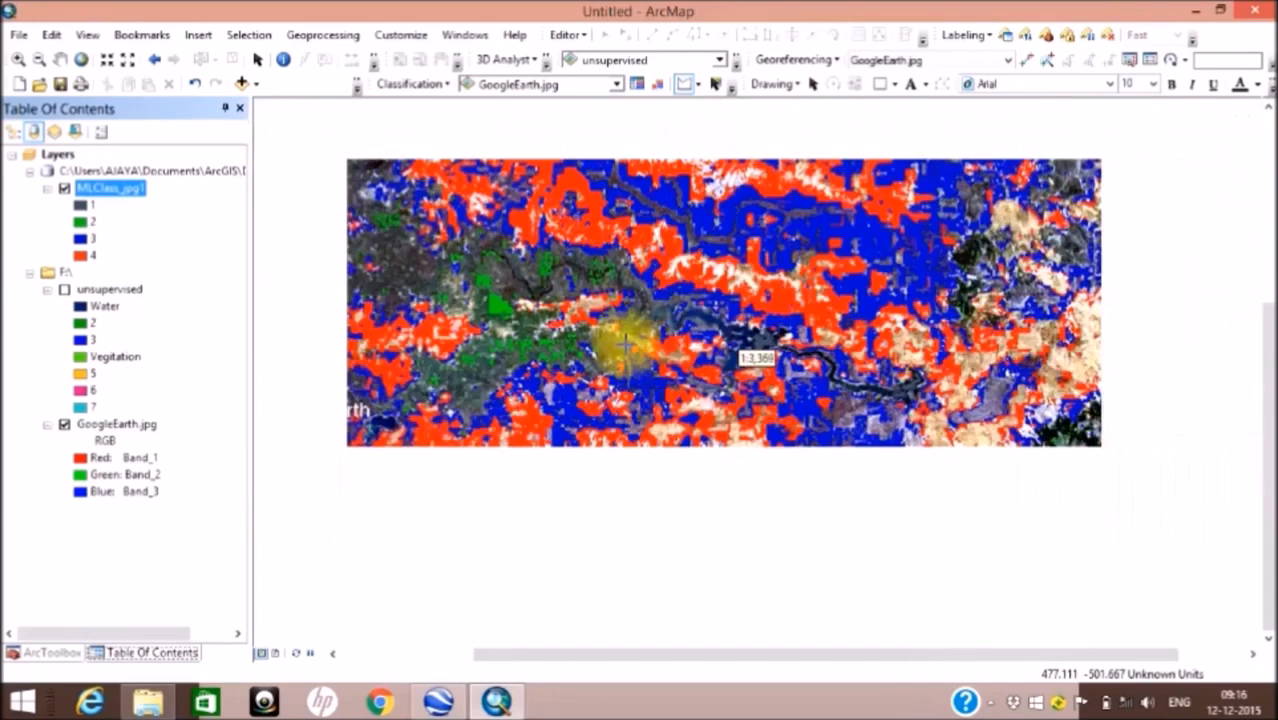
scroll(625, 345, up, 1)
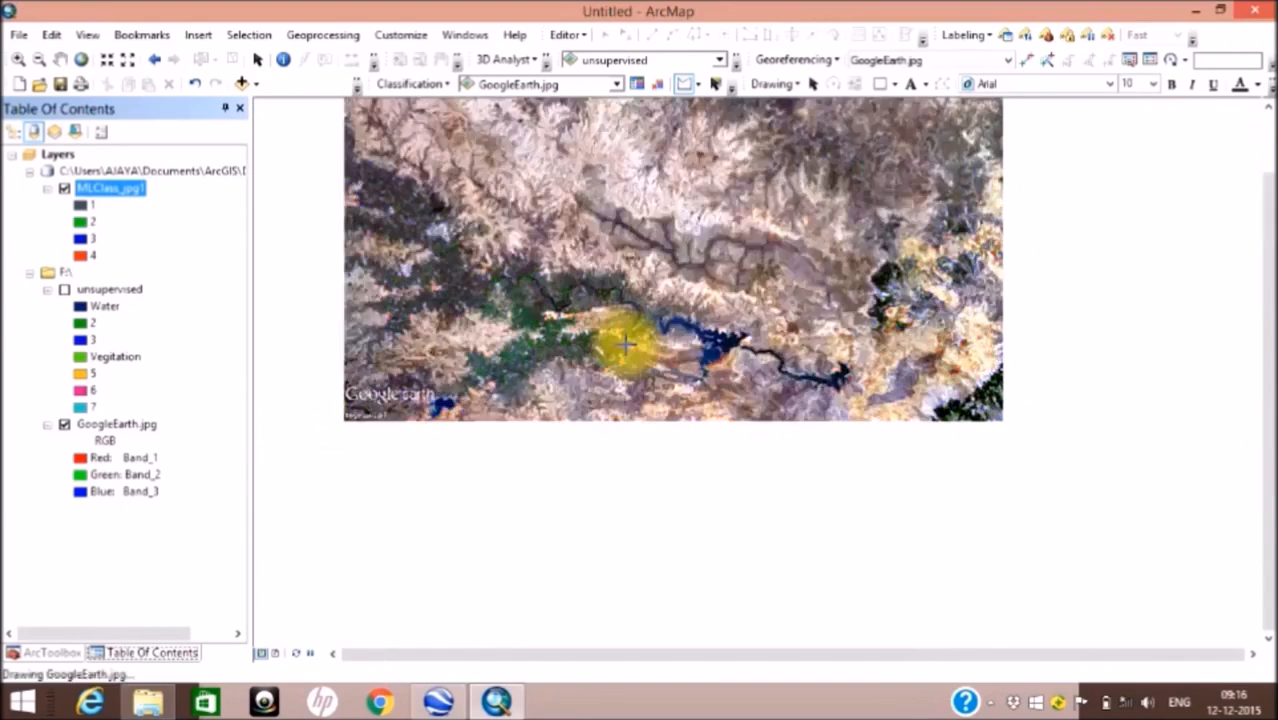
click(60, 59)
drag(615, 320, 652, 437)
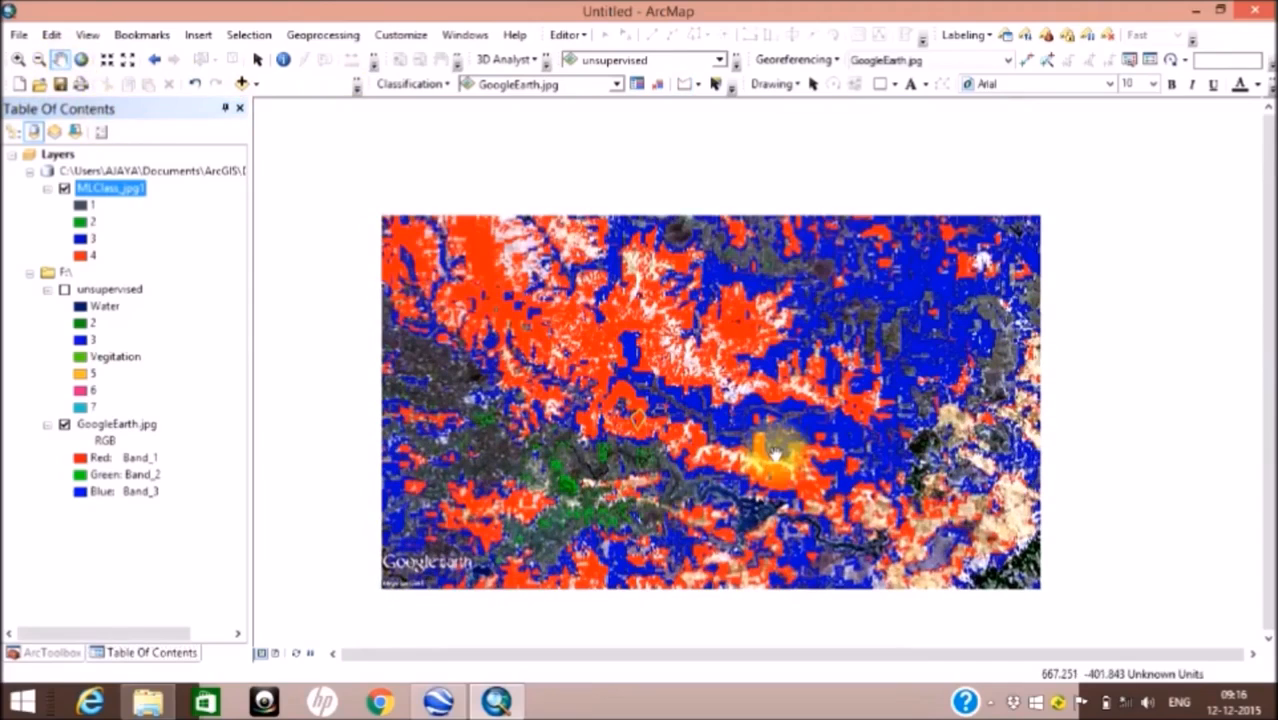